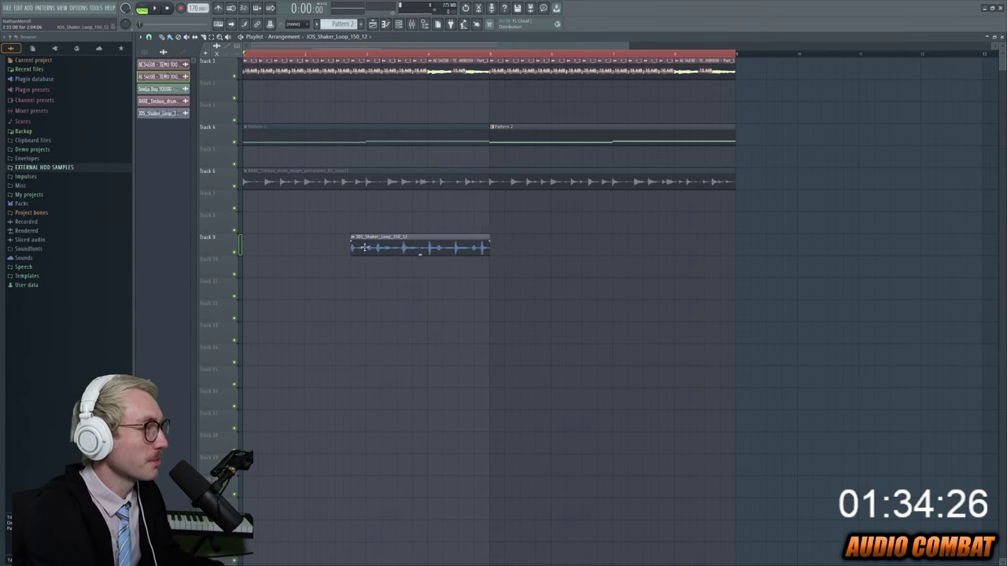
Move the JOS_Shaker_Loop_150_12 clip to the start of Track 9 and repeat the AE_110_-_Shaker_Loop_02 clip along Track 10.
left_click_drag(365, 248, 255, 248)
right_click(244, 240)
left_click(334, 296)
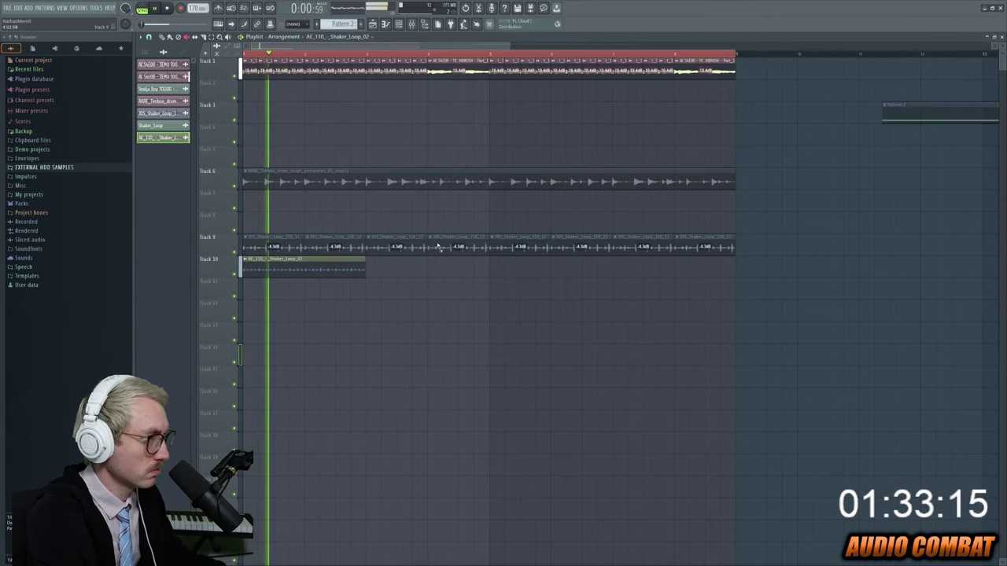
left_click(387, 272)
mouse_move(387, 272)
left_mouse_down()
mouse_move(857, 272)
mouse_move(791, 269)
left_mouse_up()
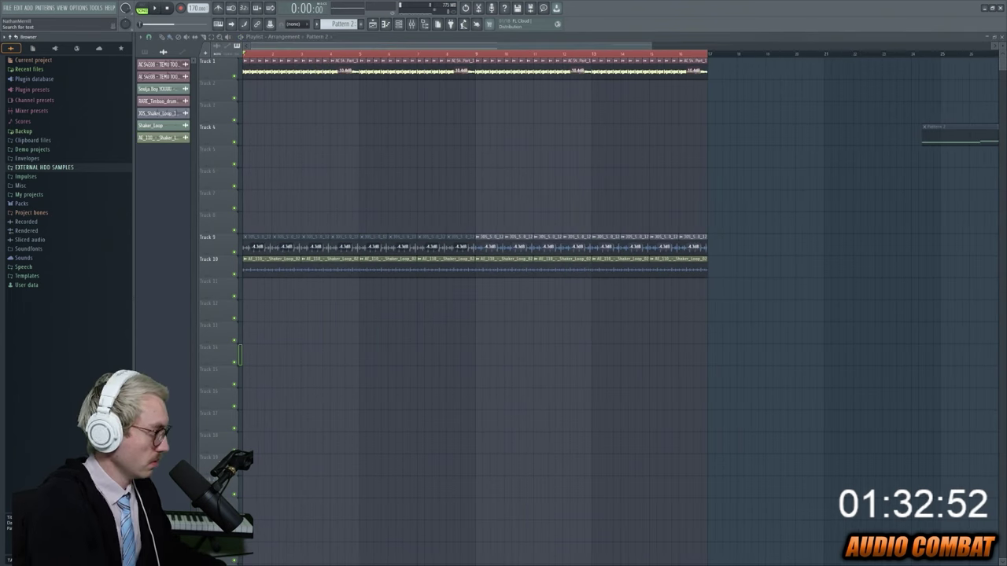
Place REMEDY CLAP_4 hits at regular intervals along Track 11 from bar 9 to the end of the shaker loops, and select them.
left_click(26, 222)
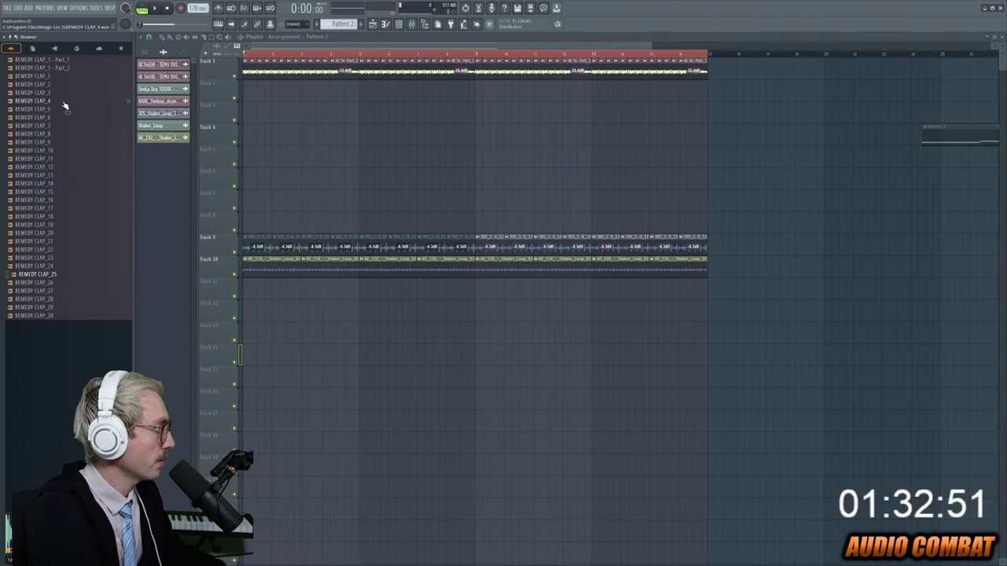
left_click(485, 291)
left_click(500, 291)
left_click(514, 291)
left_click(530, 291)
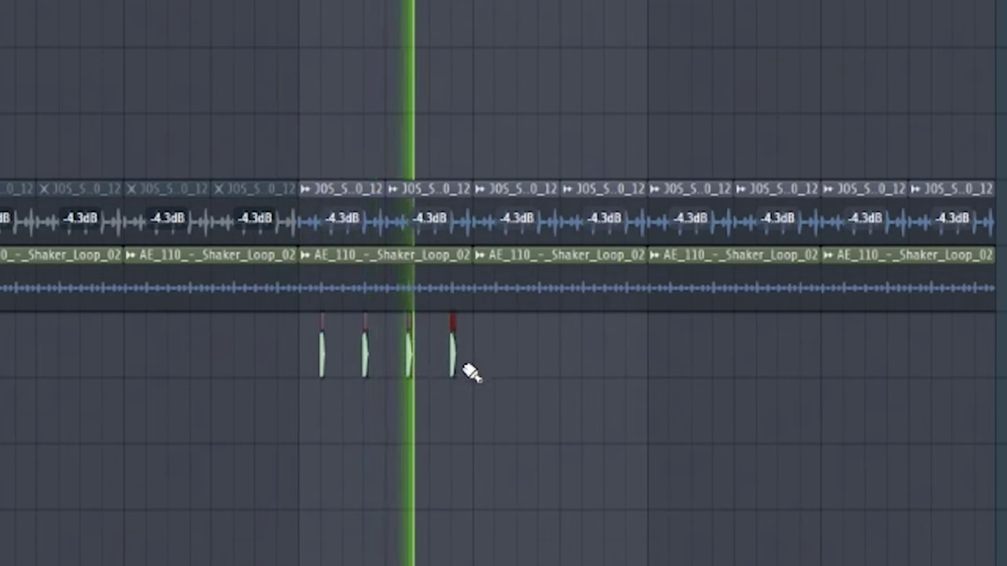
left_click(512, 366)
left_click(557, 360)
left_click(574, 355)
left_click(582, 353)
right_click(560, 372)
left_click(583, 360)
left_click(628, 361)
left_click(671, 361)
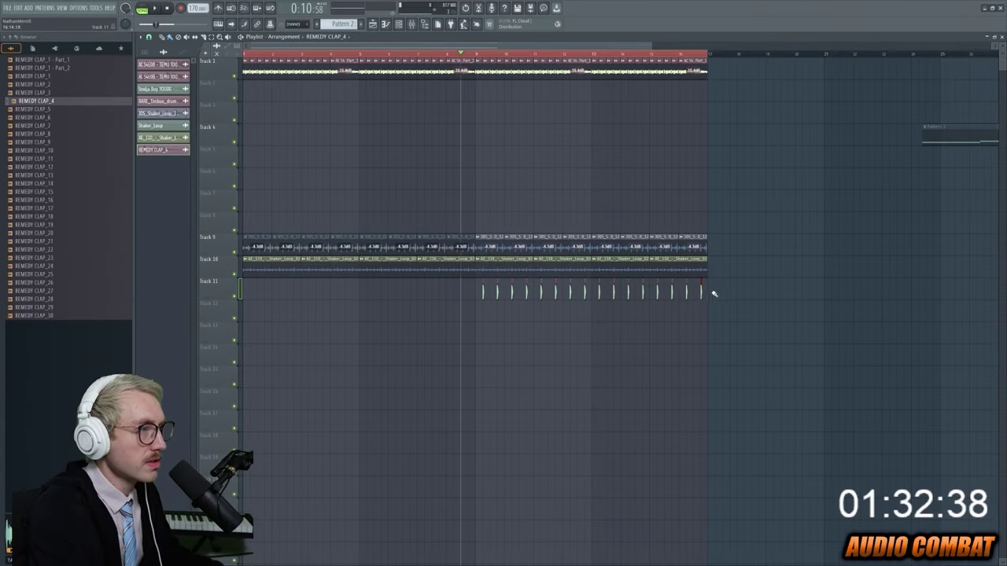
left_click_drag(732, 279, 492, 304)
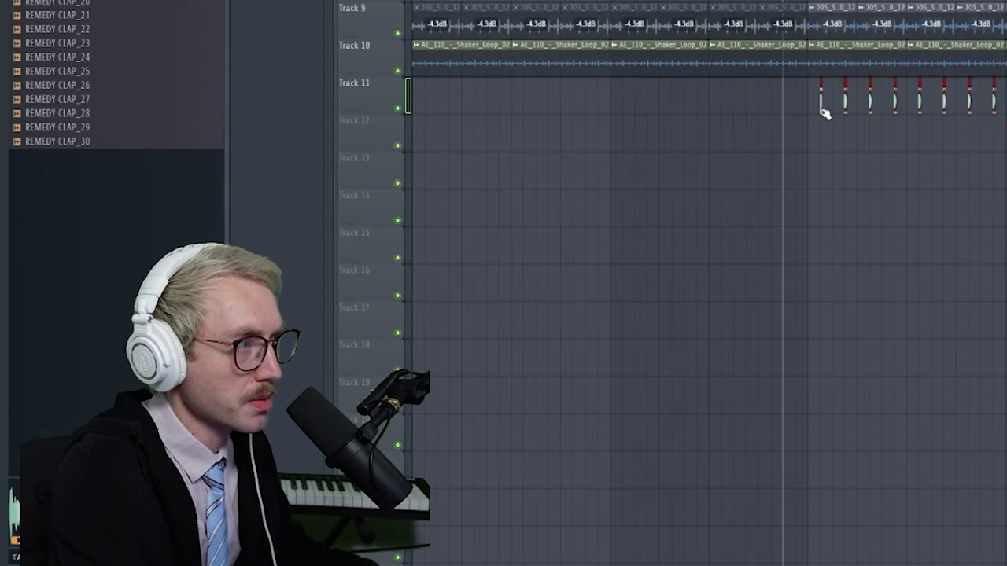
left_click(822, 102)
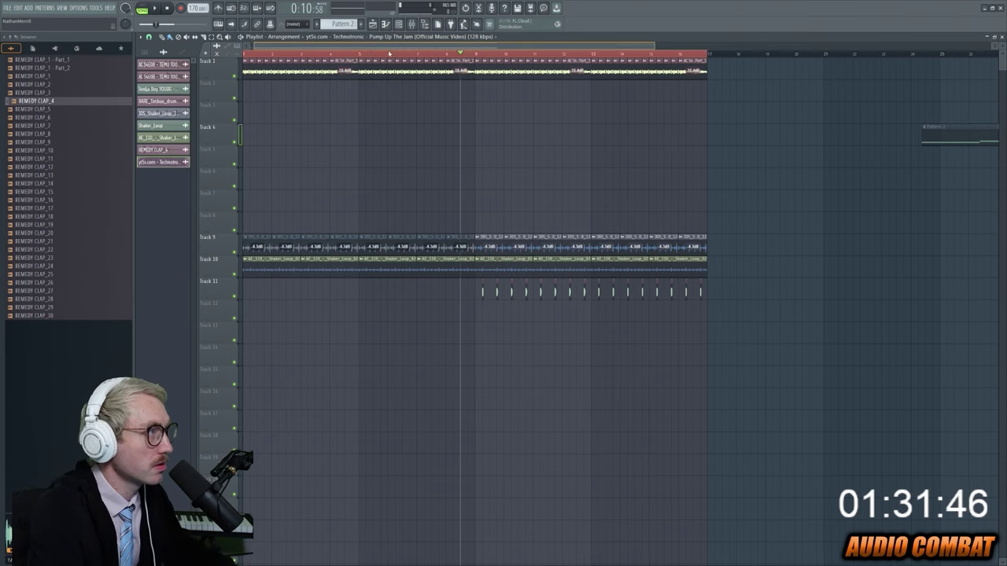
Extract the vocals from the Technotronic - Pump Up The Jam audio clip placed beyond the arrangement on Track 10.
scroll(388, 53, "right", 10)
left_click(546, 254)
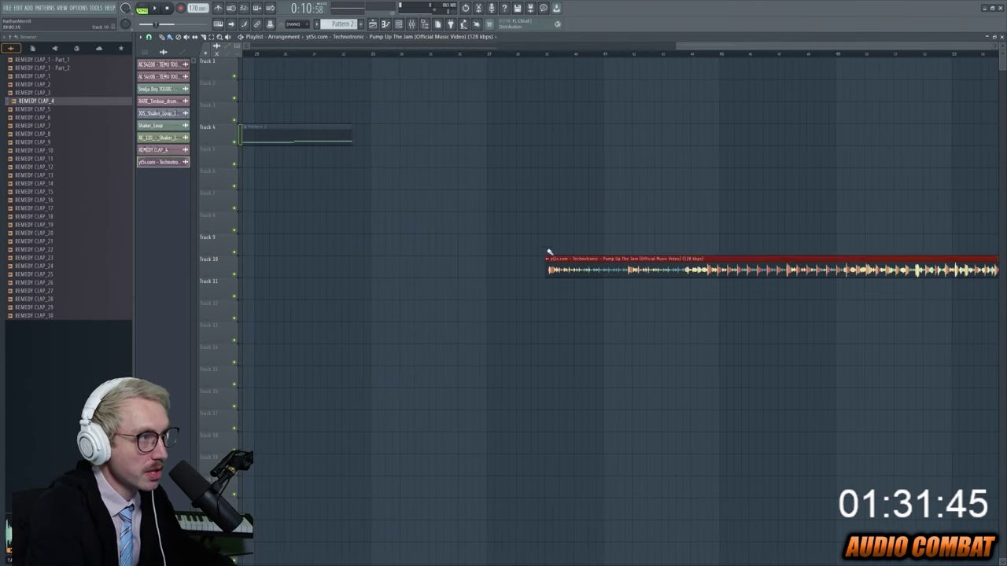
right_click(545, 254)
key("Escape")
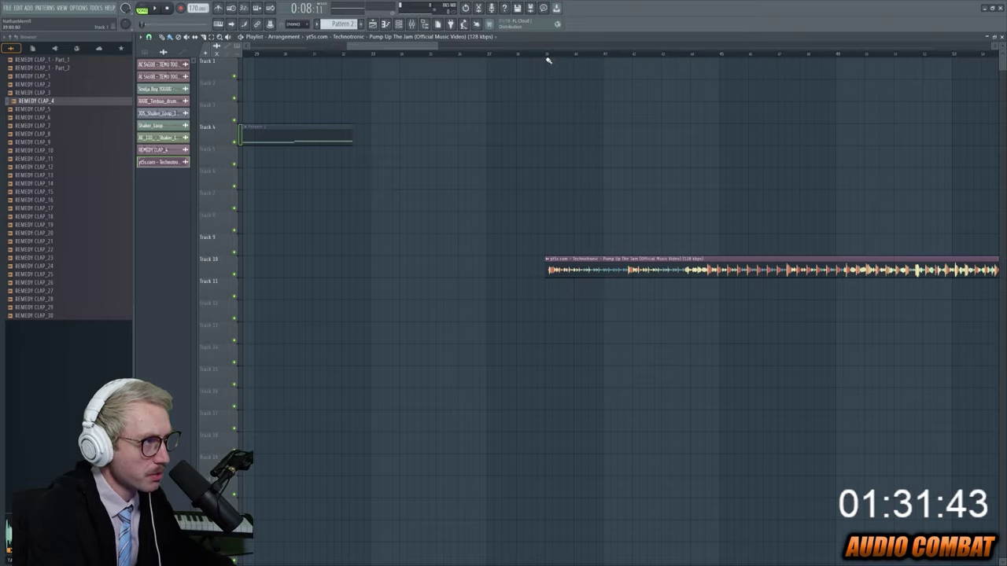
right_click(551, 261)
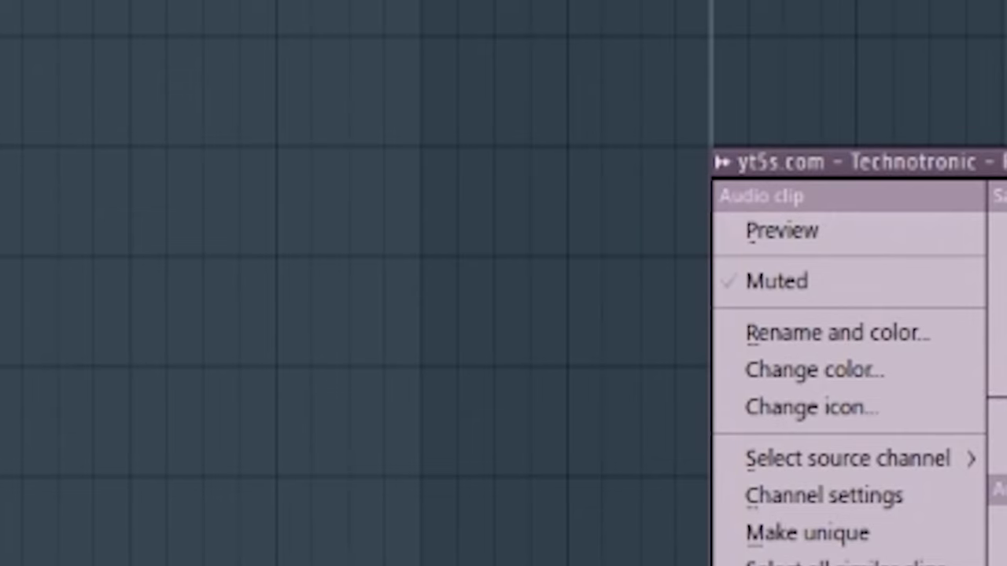
left_click(983, 110)
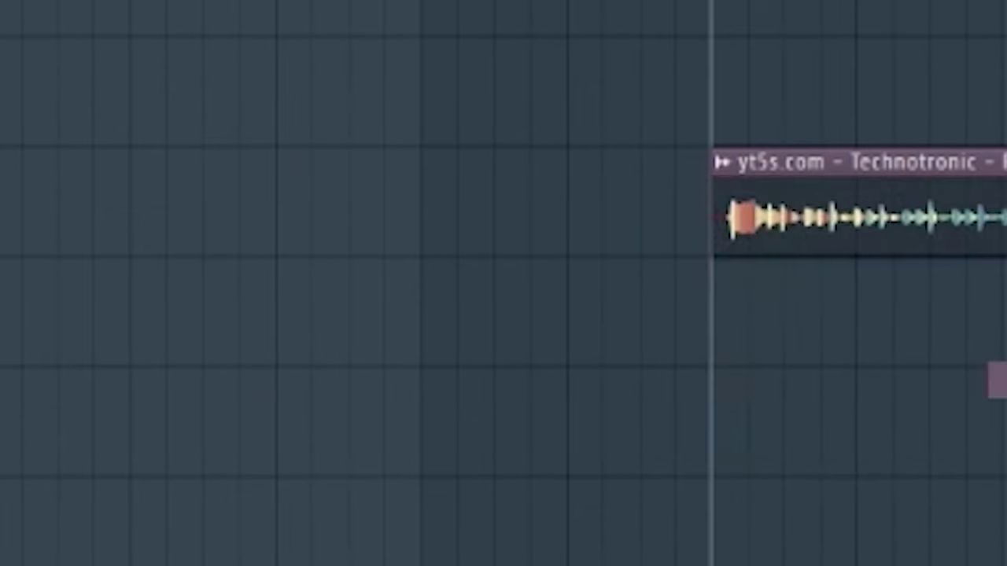
left_click(753, 492)
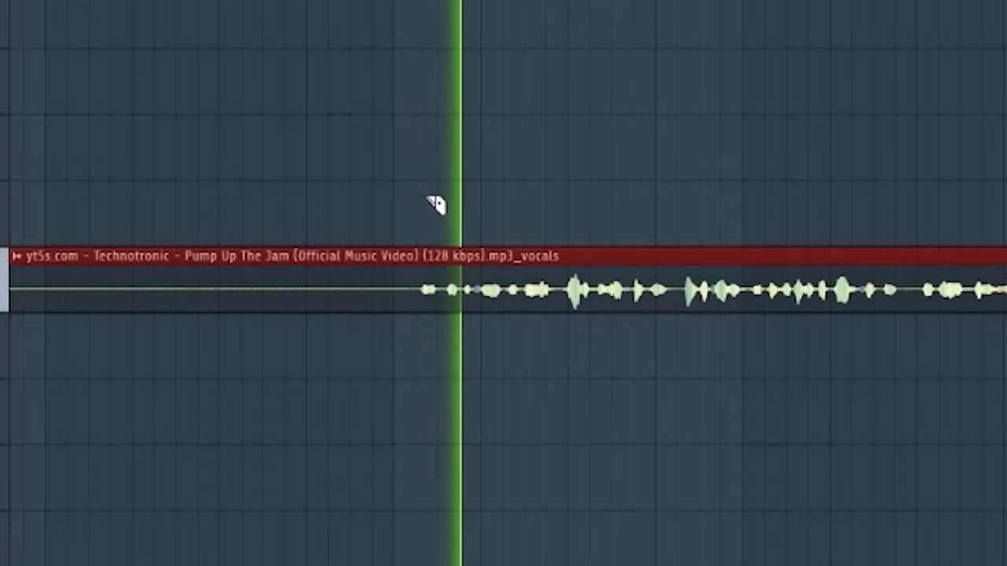
Slice the extracted vocals clip around its first phrase and delete the first muted vocal chop on Track 7.
left_click_drag(435, 176, 436, 362)
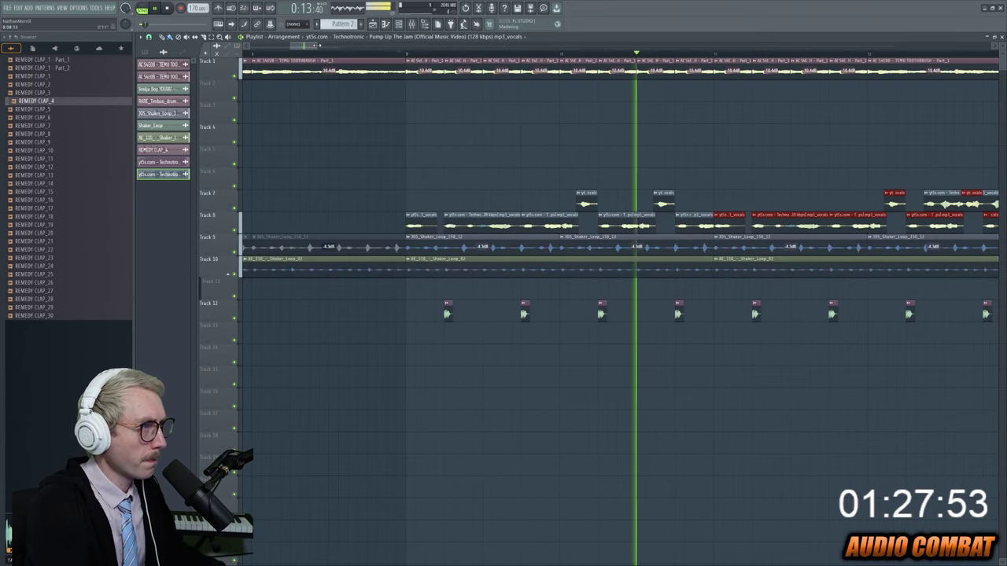
scroll(391, 73, "down", 2)
key("ctrl+z")
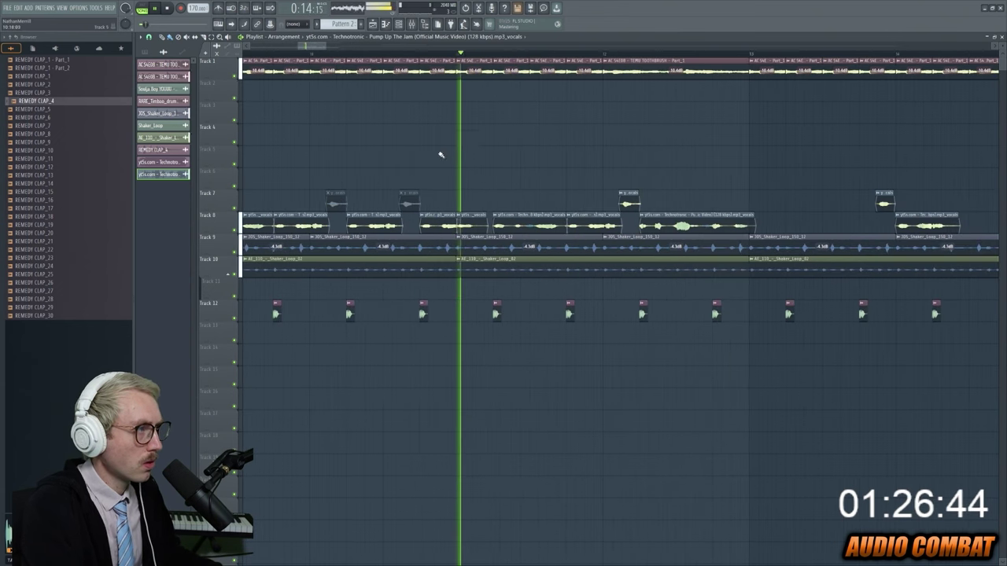
right_click(336, 203)
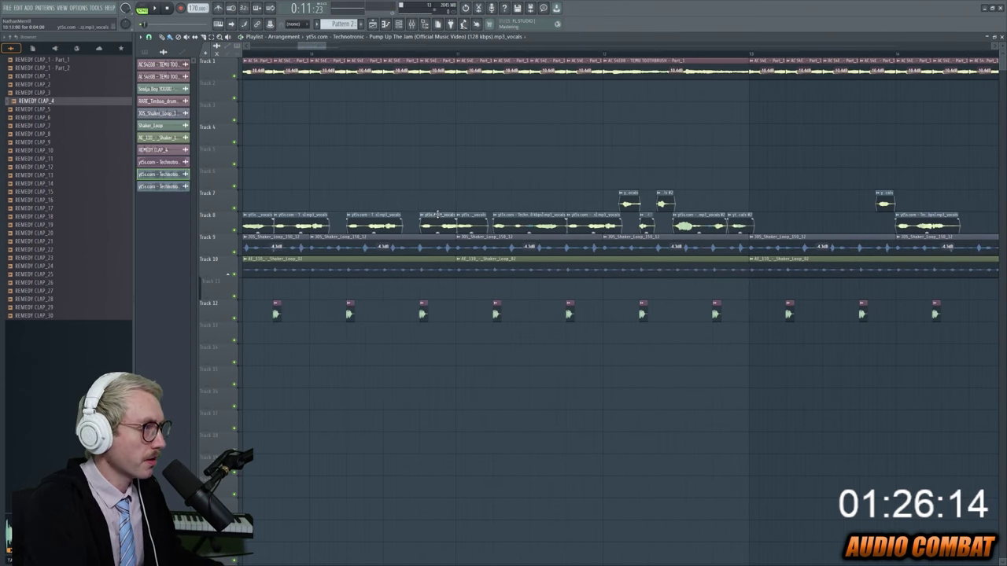
Open the vocal chop's channel settings and the mixer, and route the vocal channel to insert 3.
double_click(437, 214)
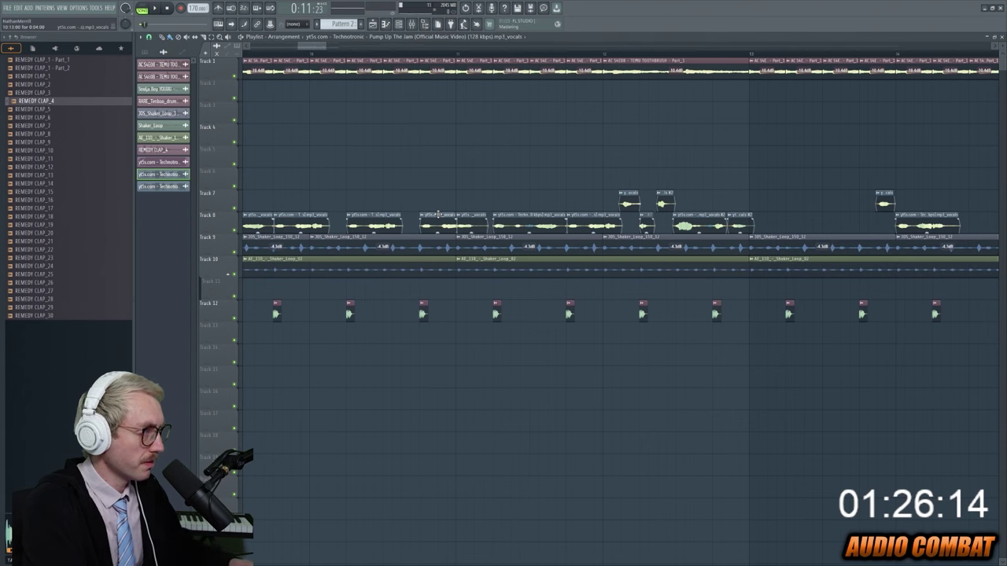
key("F9")
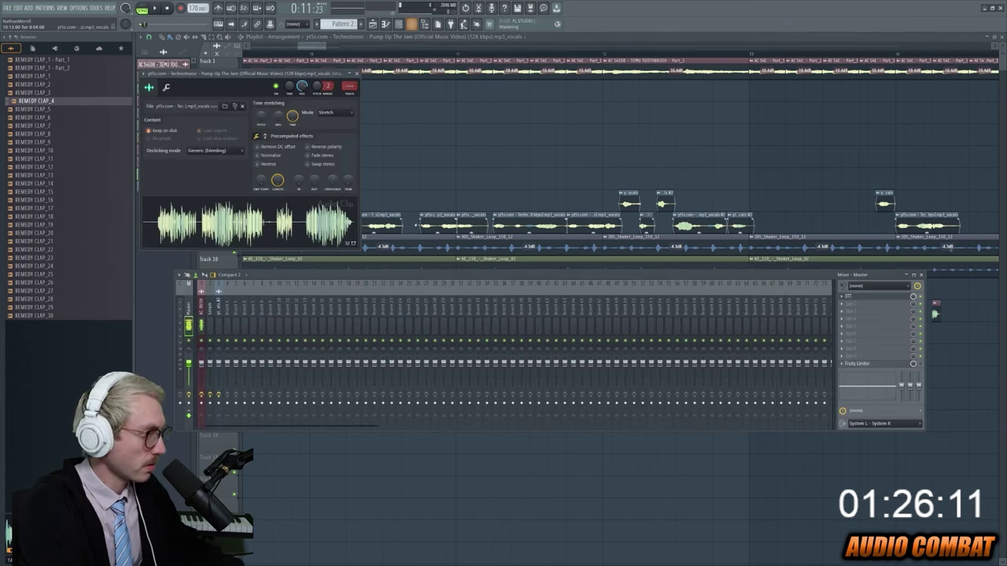
right_click(220, 305)
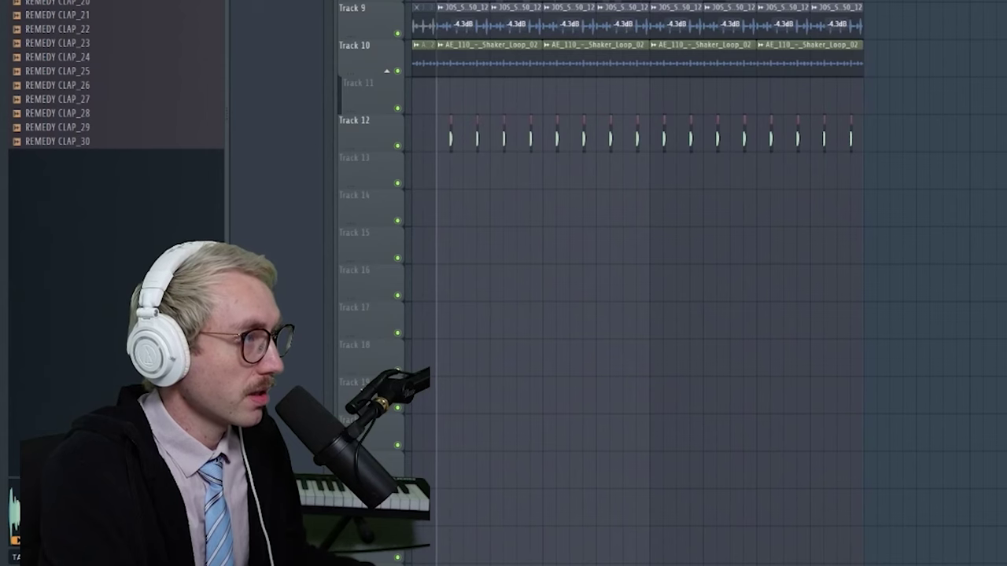
scroll(637, 79, "down", 2)
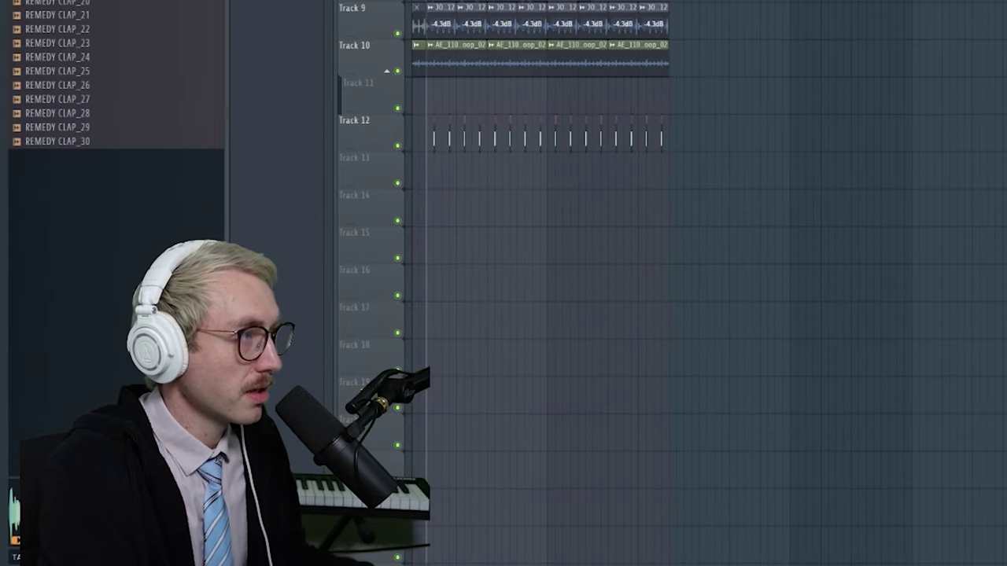
key("ctrl+b")
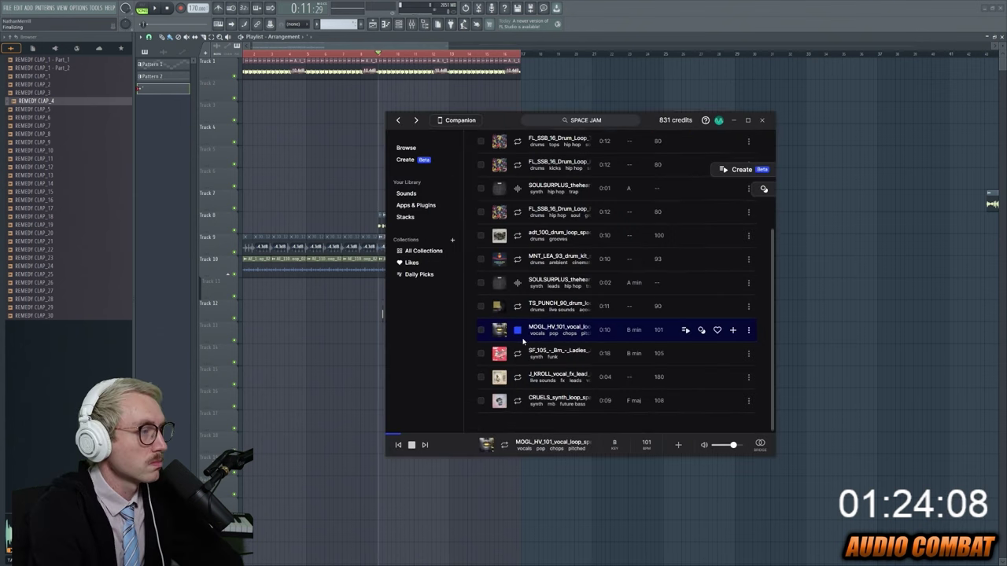
In Splice, audition the SF_105 Ladies Jam and CRUELS synth loop samples in the SPACE JAM search results.
left_click(522, 352)
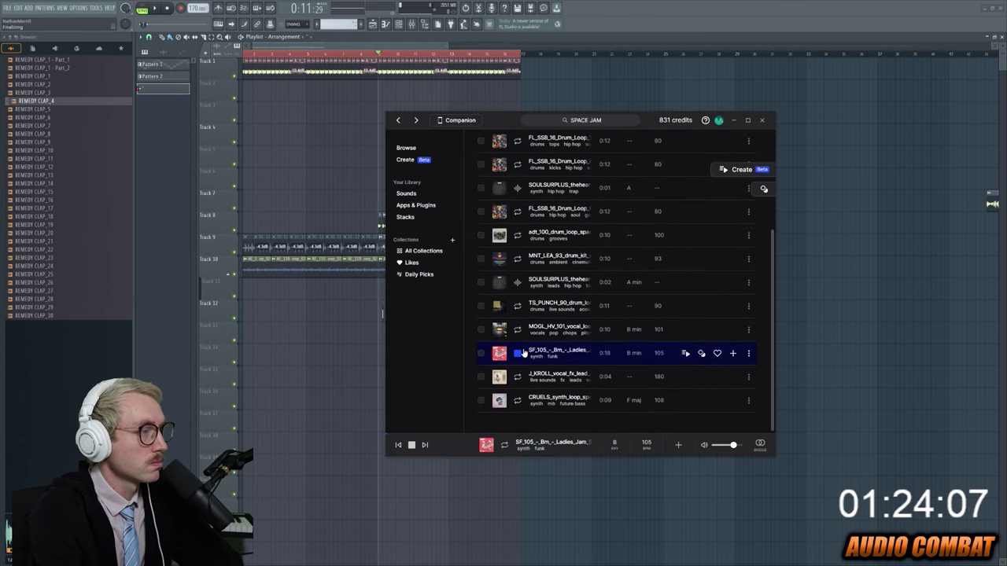
left_click(523, 400)
scroll(523, 400, "up", 5)
Search the Splice samples for "JAZZ HIT" and audition the DD_BWJAZZ_88 drum loop.
left_click(585, 119)
type("JAZZ HIT")
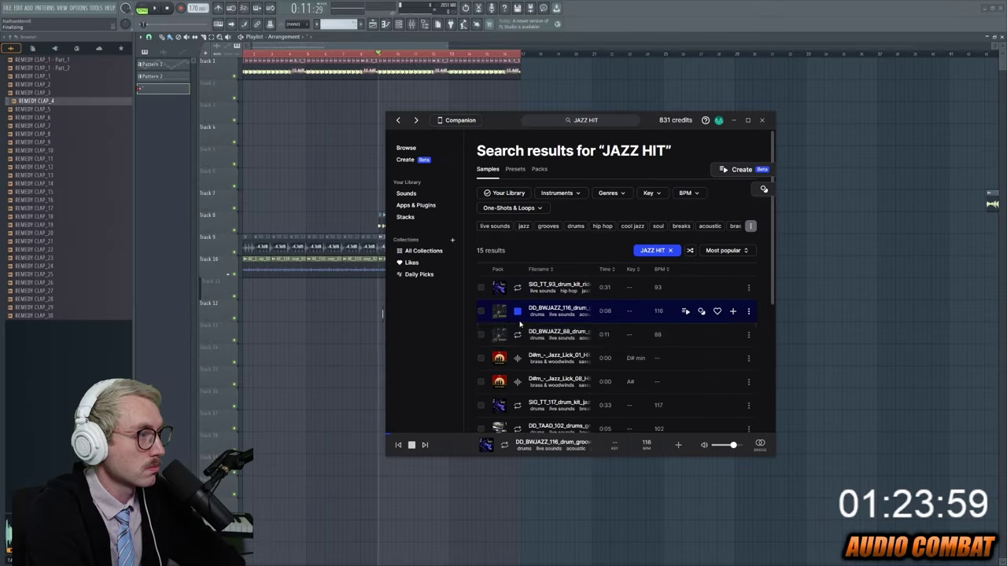
left_click(516, 336)
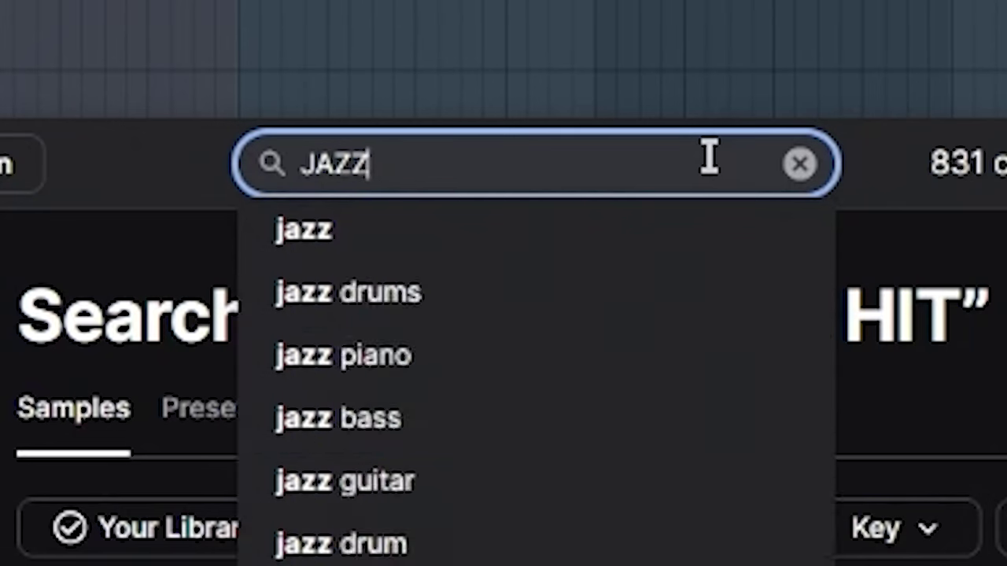
Search for more JAZZ samples and start another sample search with "DA".
key("Return")
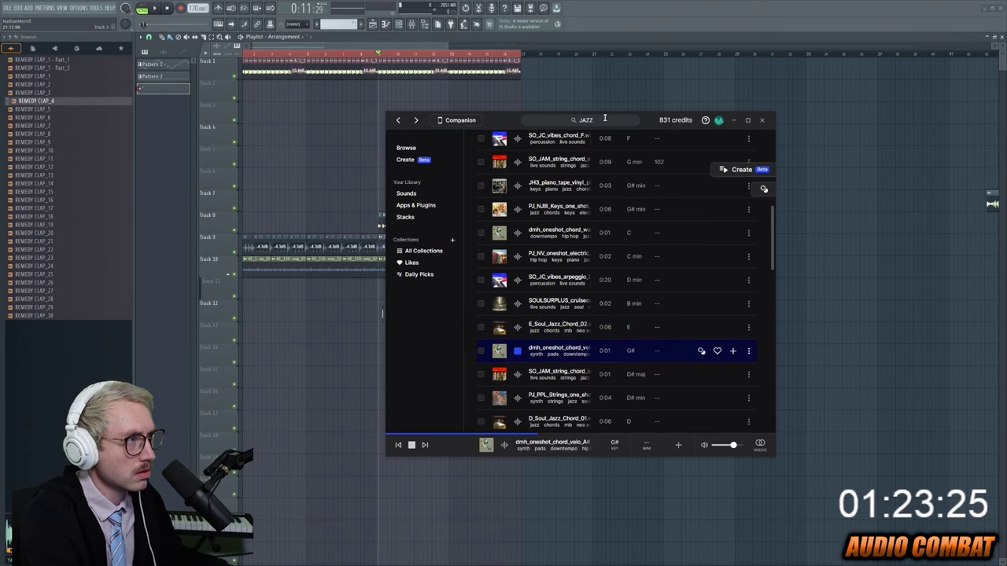
left_click(578, 119)
type("DA")
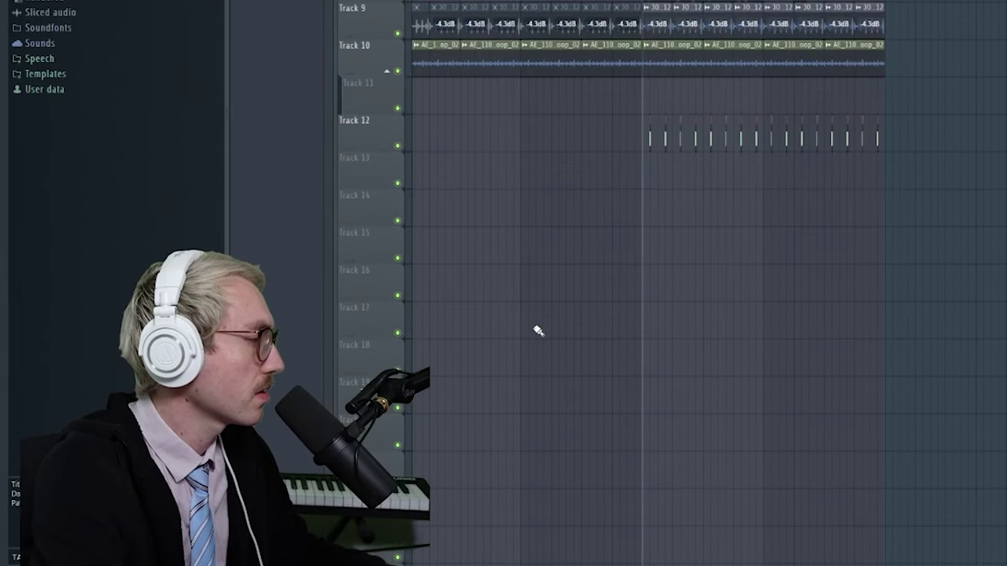
Switch to FL Studio, open the SOULJA BOY SPEEDRUN pack and place the HIT_2 sample on Track 14 at bar 9.
scroll(84, 19, "up", 8)
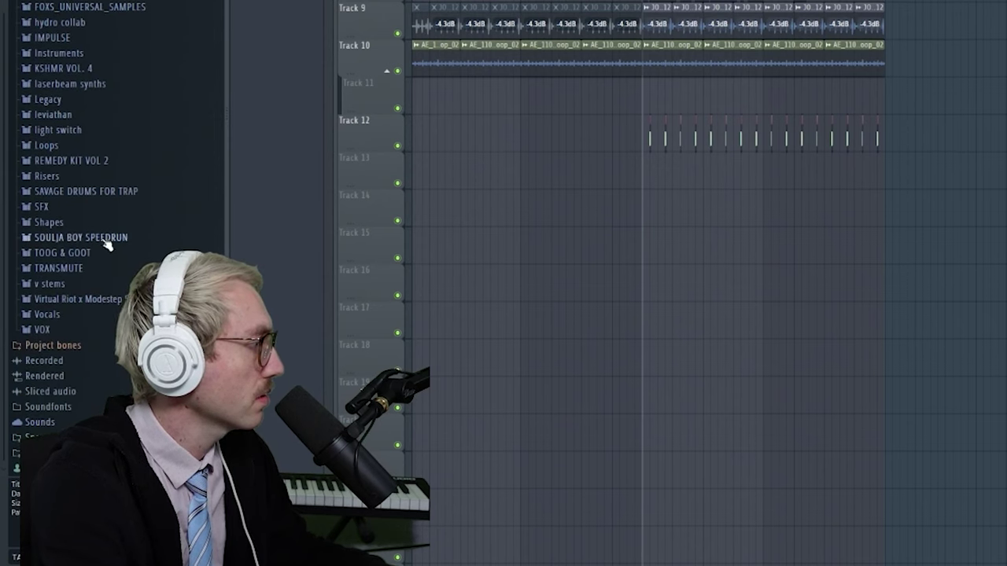
left_click(110, 242)
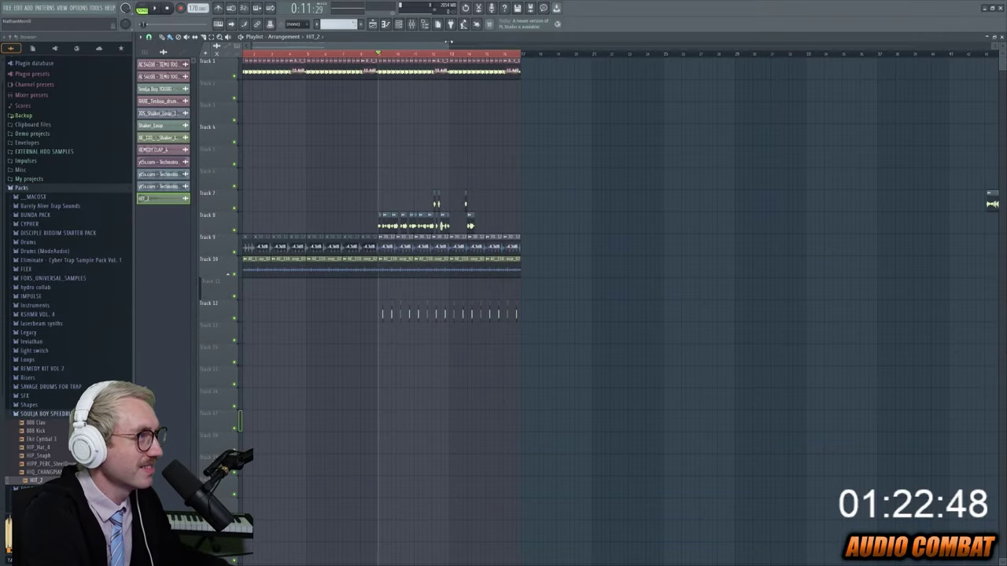
left_click_drag(449, 41, 353, 126)
left_click_drag(628, 354, 635, 354)
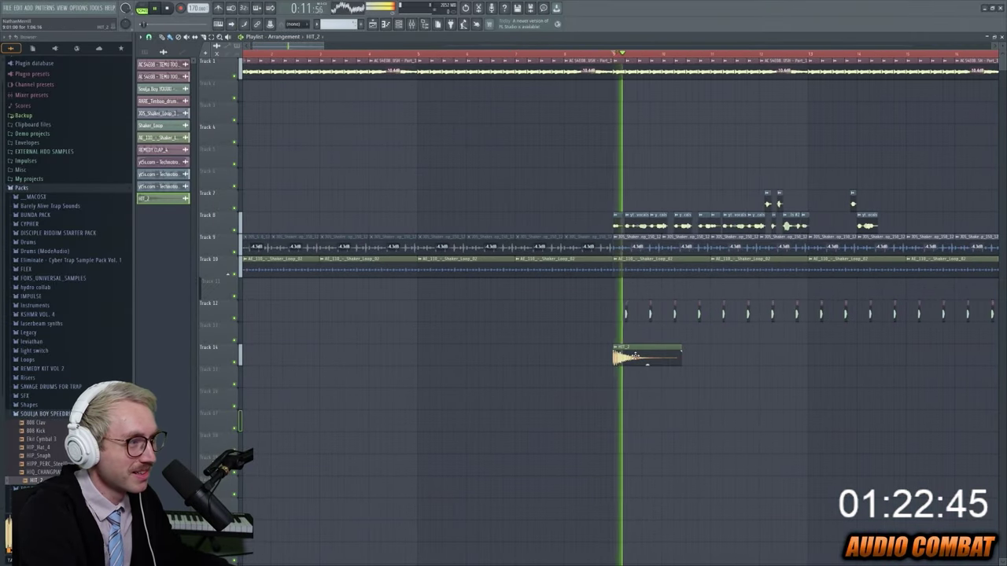
Open the HIT_2 channel settings, route the channel to mixer insert 4 and open an effect slot there for loading a plugin.
double_click(635, 354)
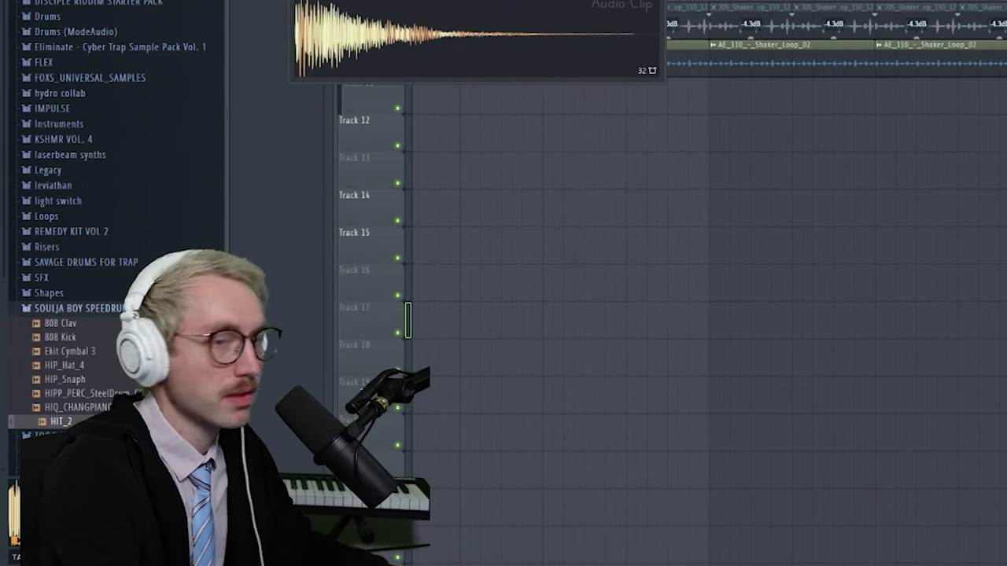
key("Escape")
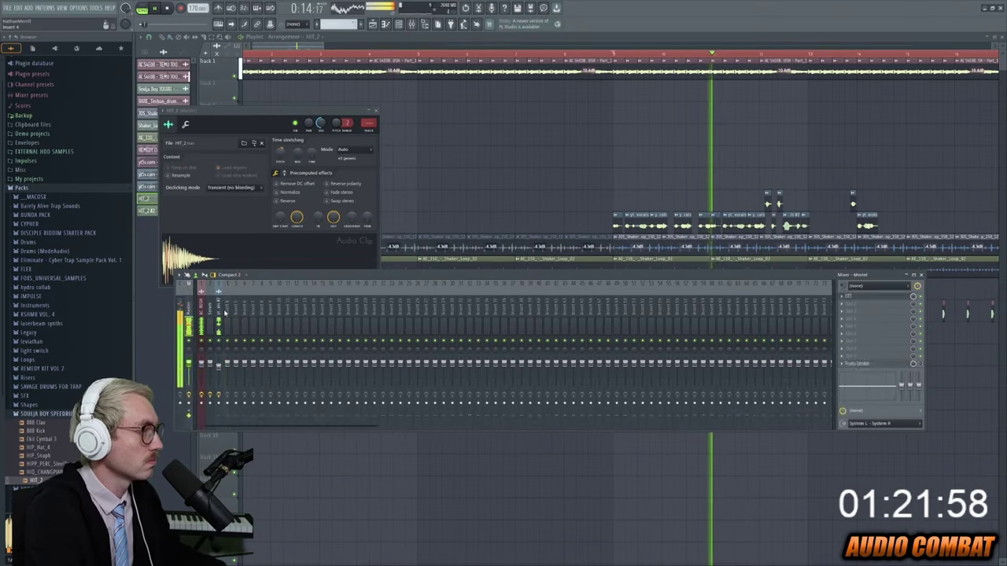
right_click(236, 283)
left_click(378, 373)
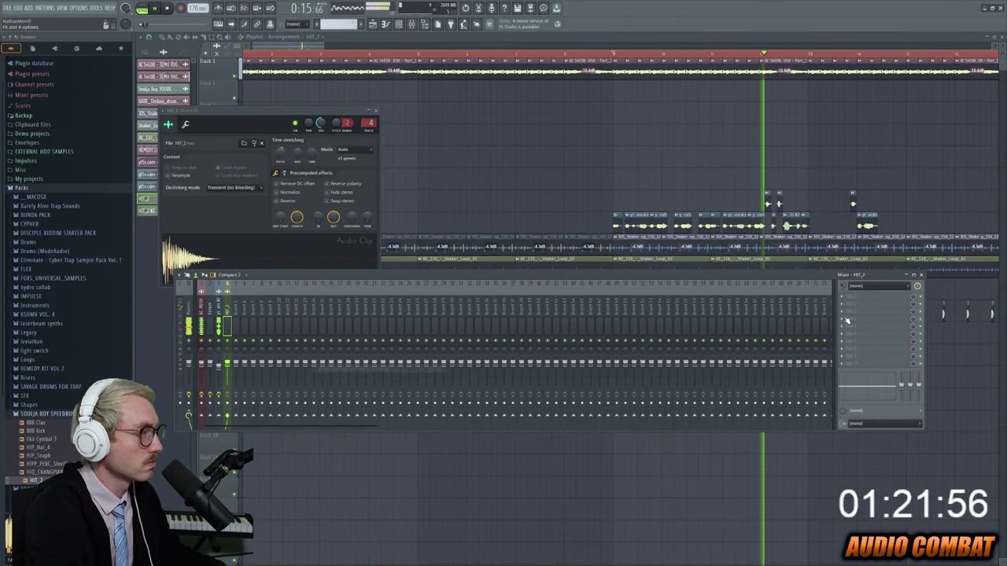
left_click(861, 303)
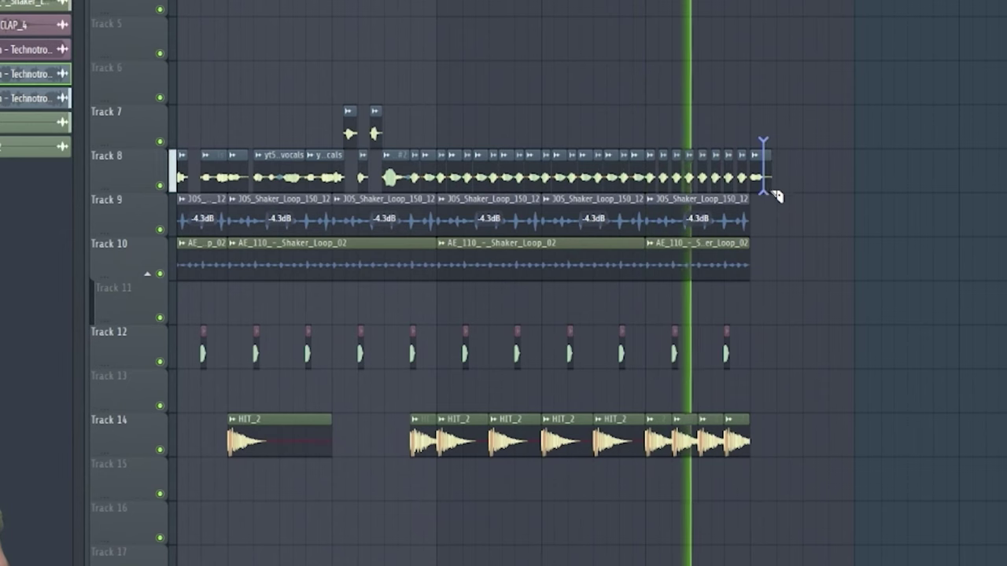
Adjust the end of the last vocal chop on Track 8 and control playback to check the arrangement.
left_click_drag(770, 161, 857, 167)
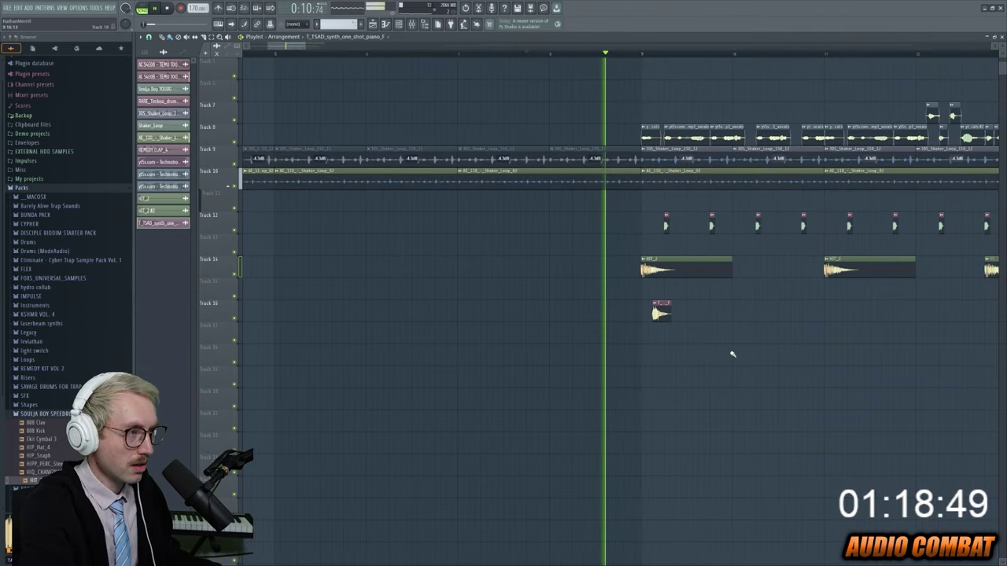
key("space")
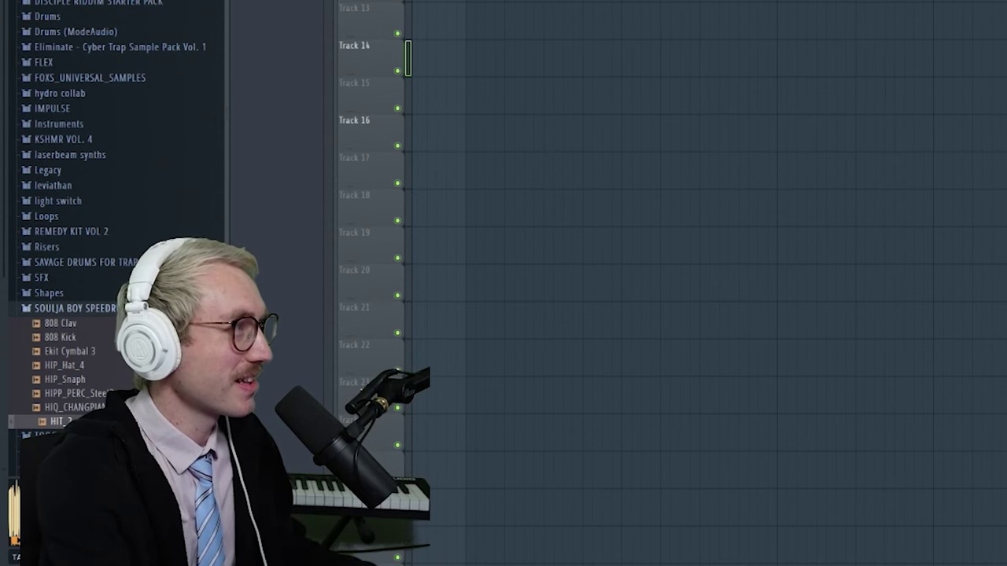
scroll(708, 283, "right", 3)
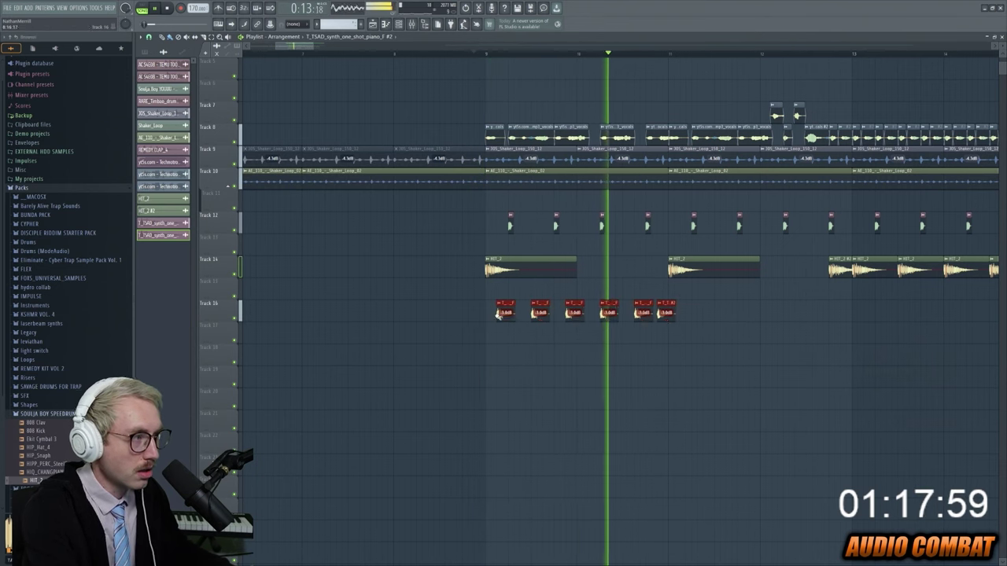
Extend the piano stab rhythm on Track 16 by copying the selected stab clips further along the arrangement.
mouse_move(689, 311)
left_mouse_down()
mouse_move(857, 312)
mouse_move(788, 314)
left_mouse_up()
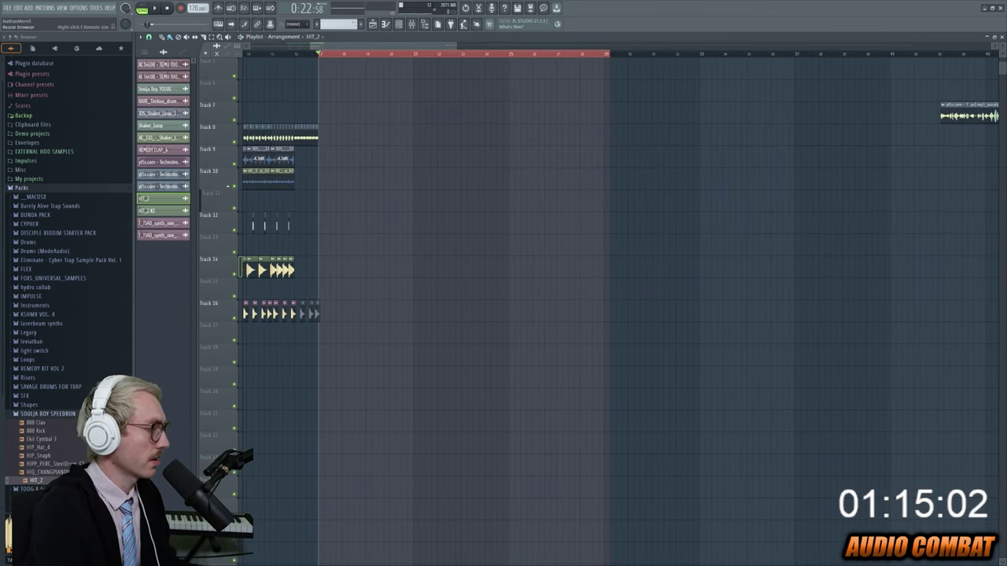
scroll(69, 307, "up", 1)
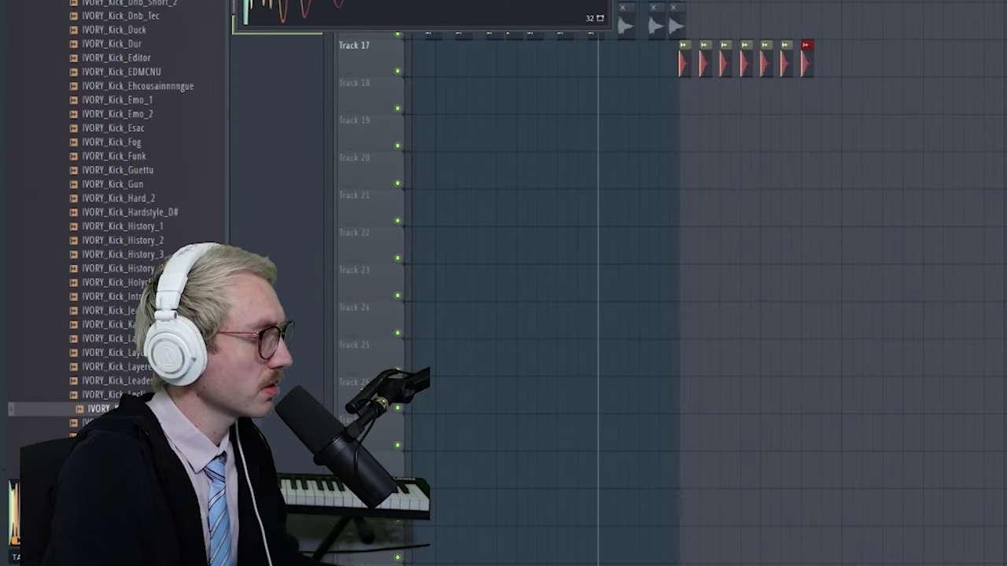
Audition IVORY kick samples such as IVORY_Kick_Low and adjust the row of kick clips on Track 17 from bar 17.
scroll(168, 207, "down", 5)
left_click(165, 201)
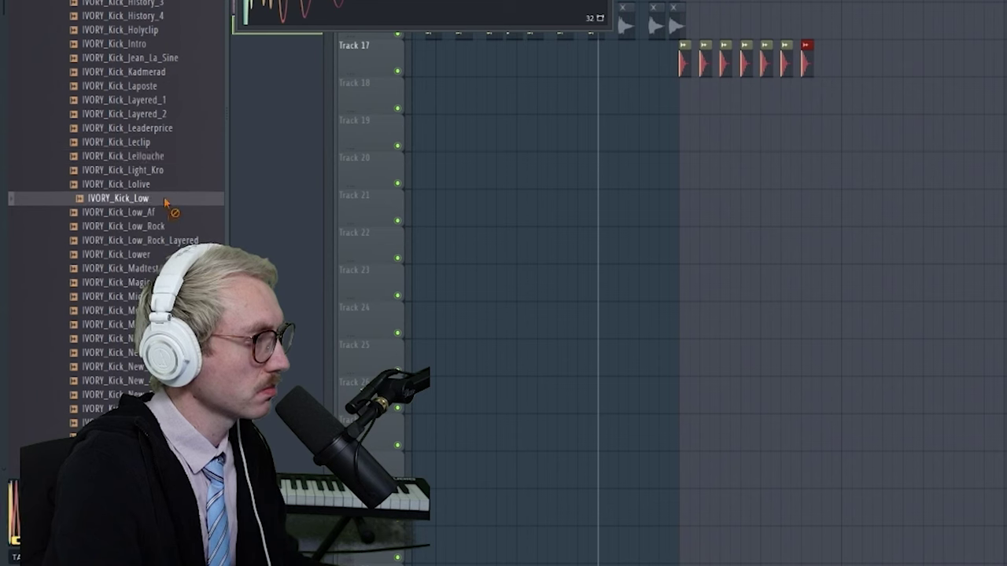
left_click(164, 187)
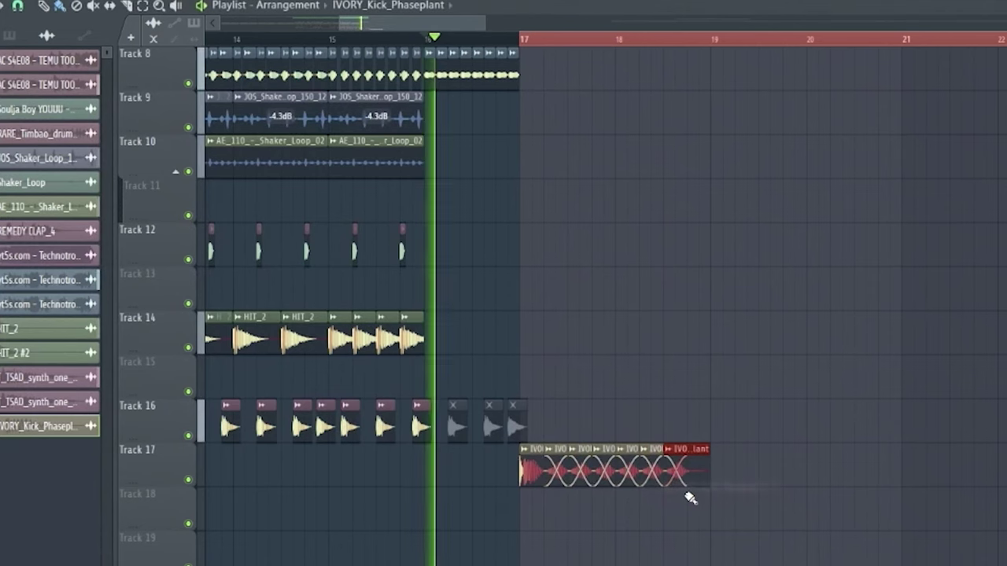
left_click_drag(697, 433, 558, 442)
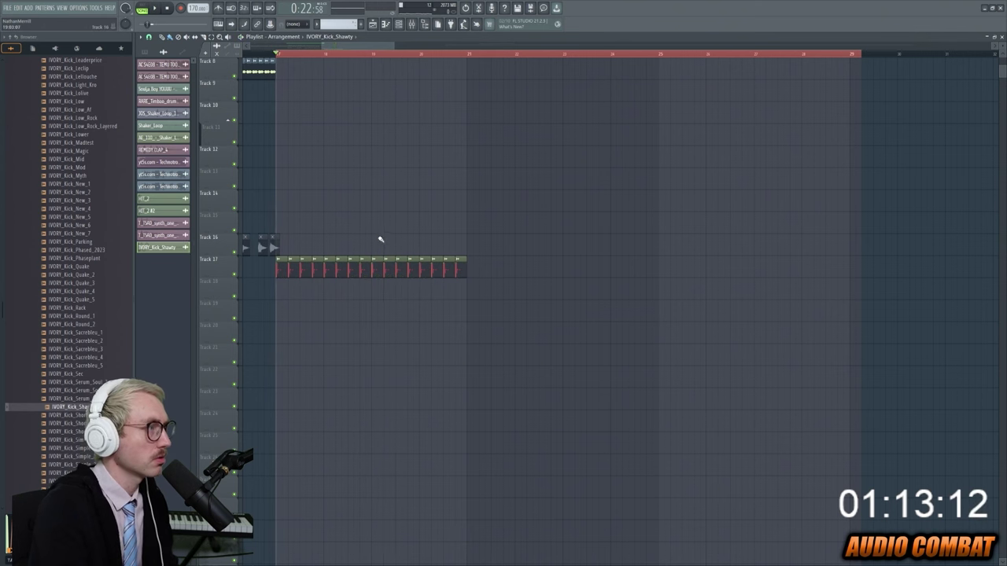
Play back the IVORY_Kick_Shawty row on Track 17, check the kick's channel settings and show the channel rack.
key("space")
double_click(378, 274)
key("Escape")
key("space")
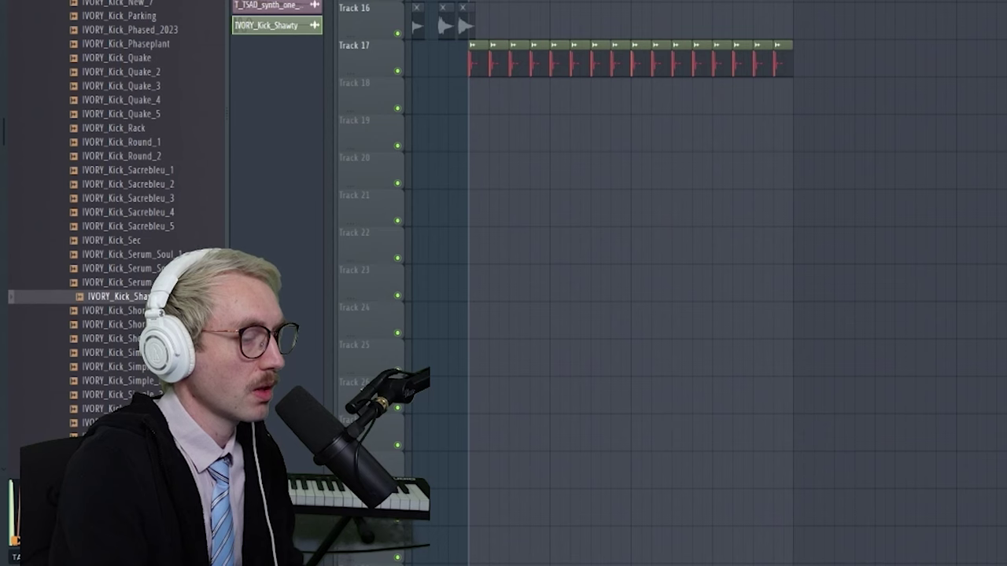
key("F6")
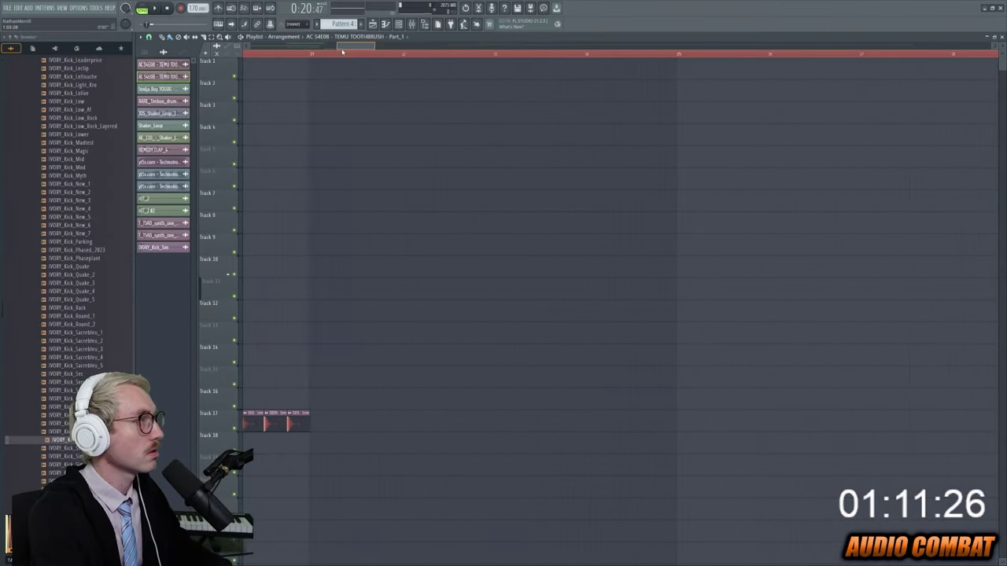
Continue the TEMU TOOTHBRUSH clips on Track 1 past bar 17 above the kicks and play back the transition.
left_click_drag(342, 52, 327, 54)
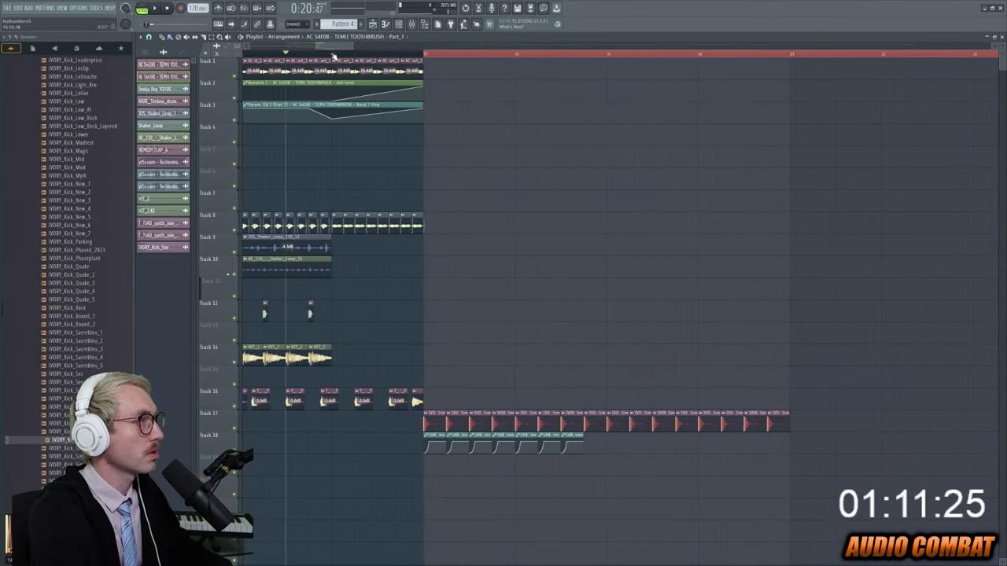
left_click_drag(449, 64, 764, 96)
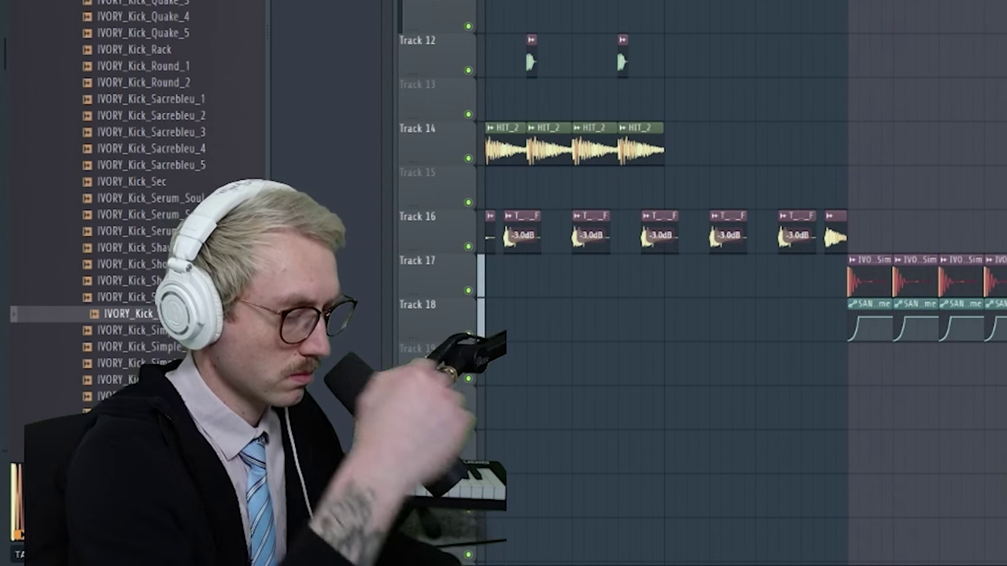
key("space")
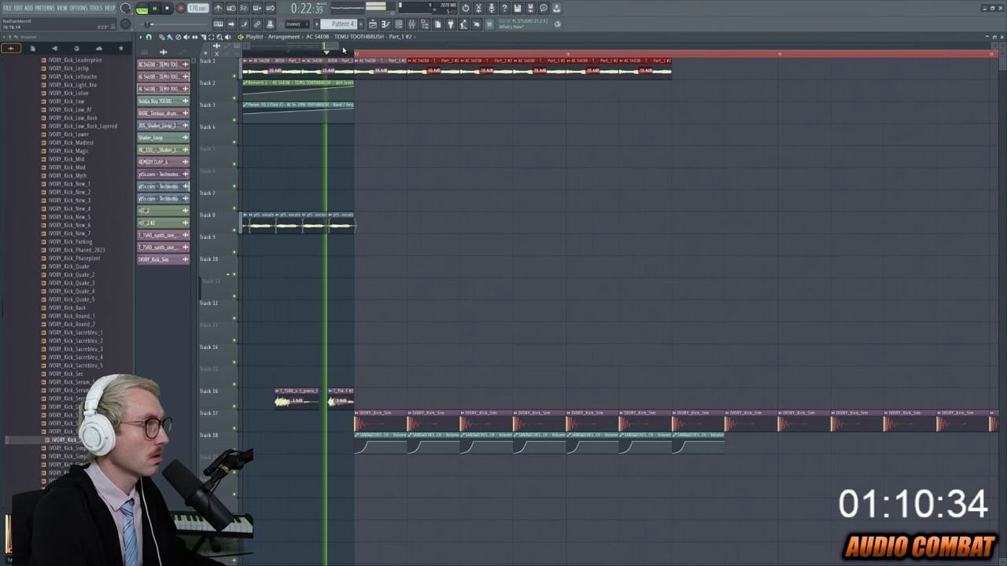
scroll(343, 49, "down", 3)
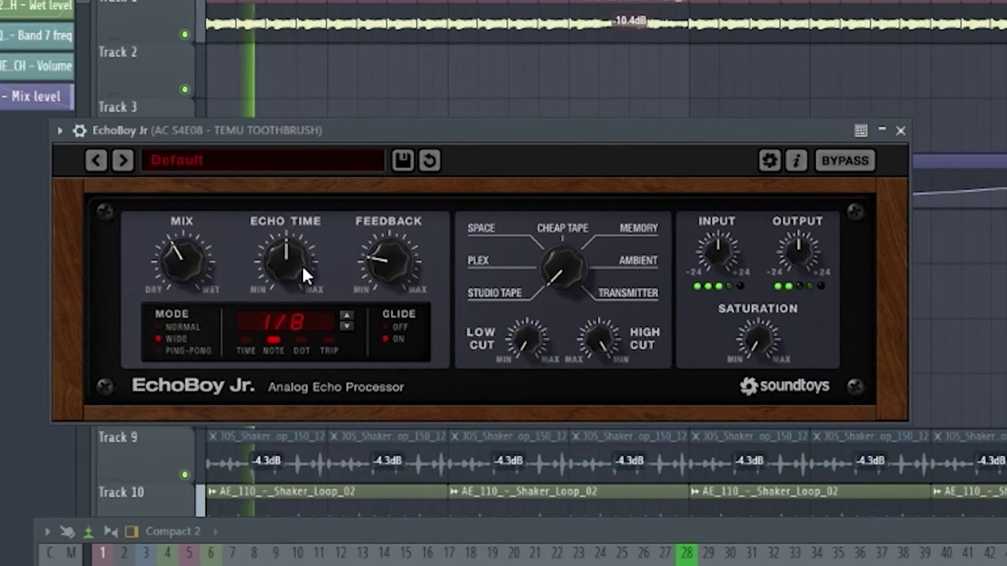
Adjust the echo time of EchoBoy Jr on the TEMU TOOTHBRUSH insert and return to the playlist.
left_click_drag(301, 264, 293, 230)
left_click(101, 7)
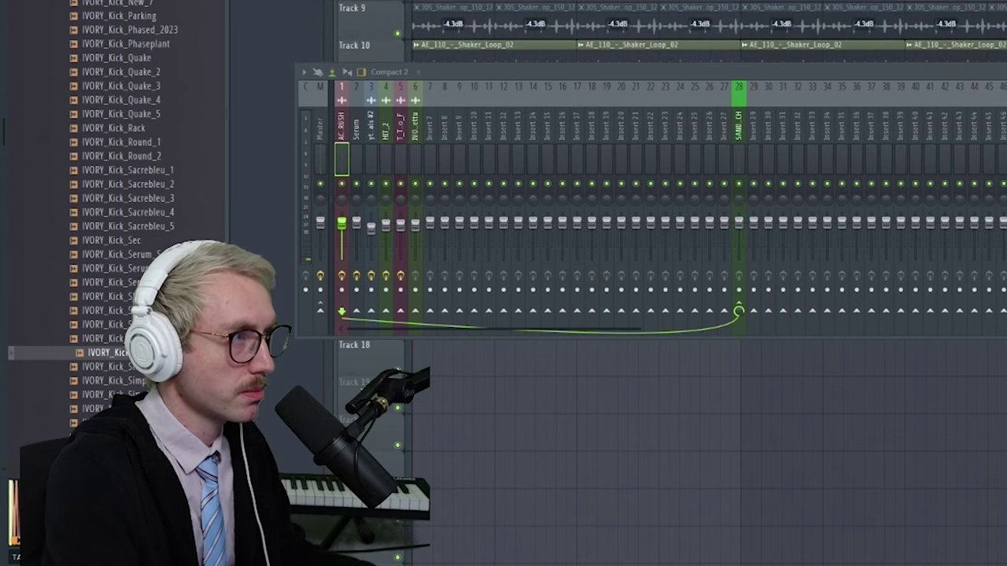
key("F9")
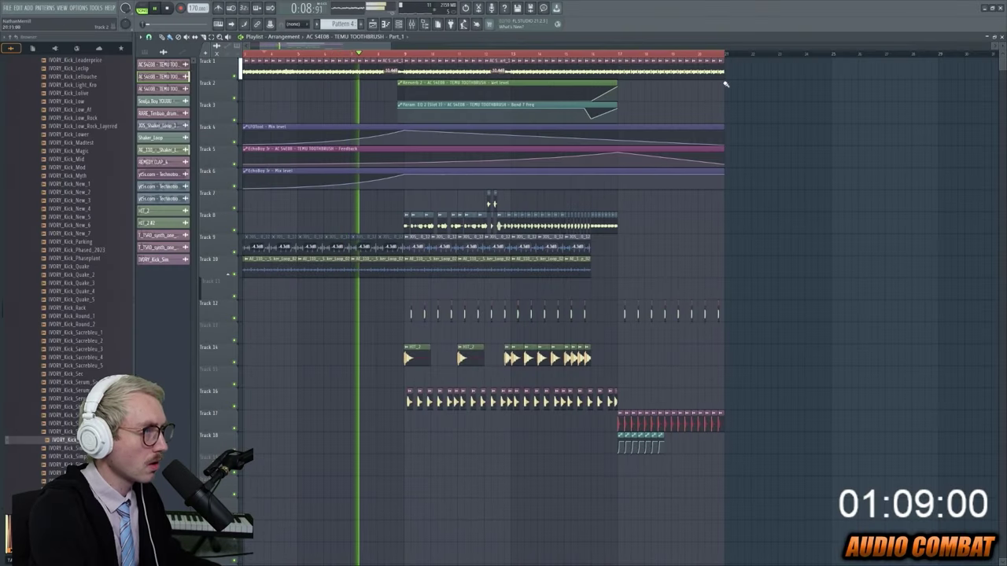
Adjust the TEMU TOOTHBRUSH section in the playlist and reshape the falling part of its LFOTool curve.
left_click_drag(725, 78, 145, 67)
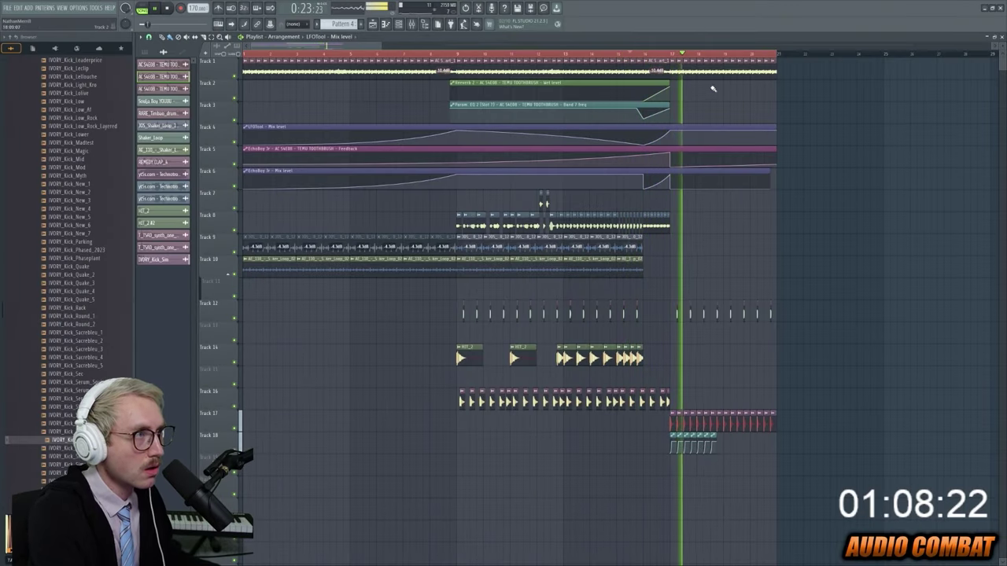
key("F9")
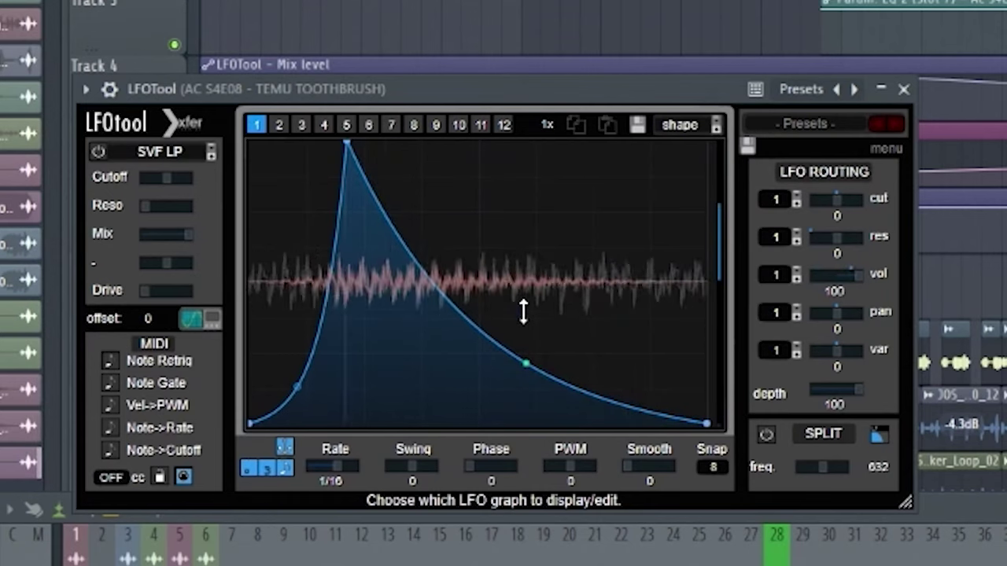
left_click_drag(521, 314, 512, 339)
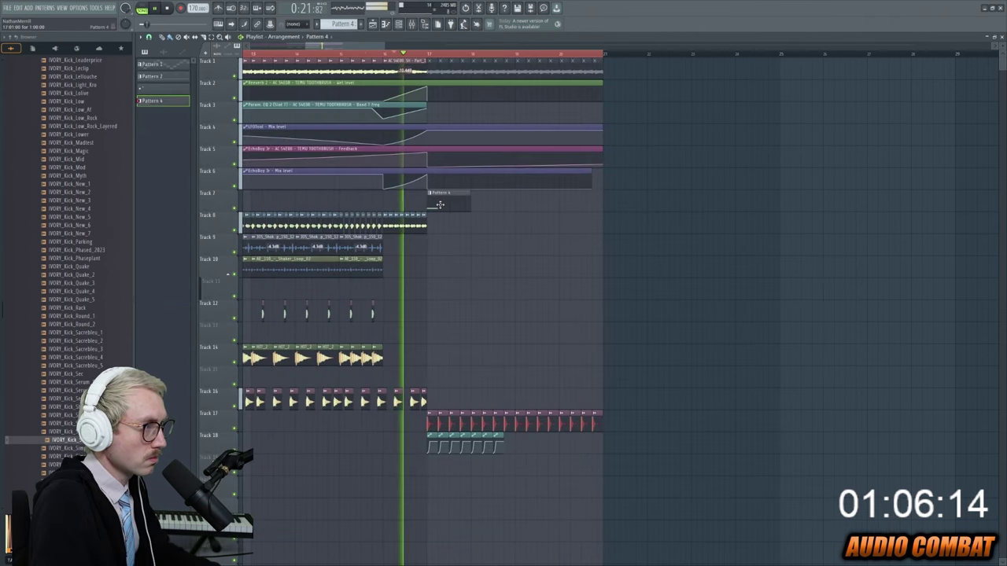
Open Pattern 4 from Track 7 in the piano roll and duplicate its four D5 notes.
left_click(420, 227)
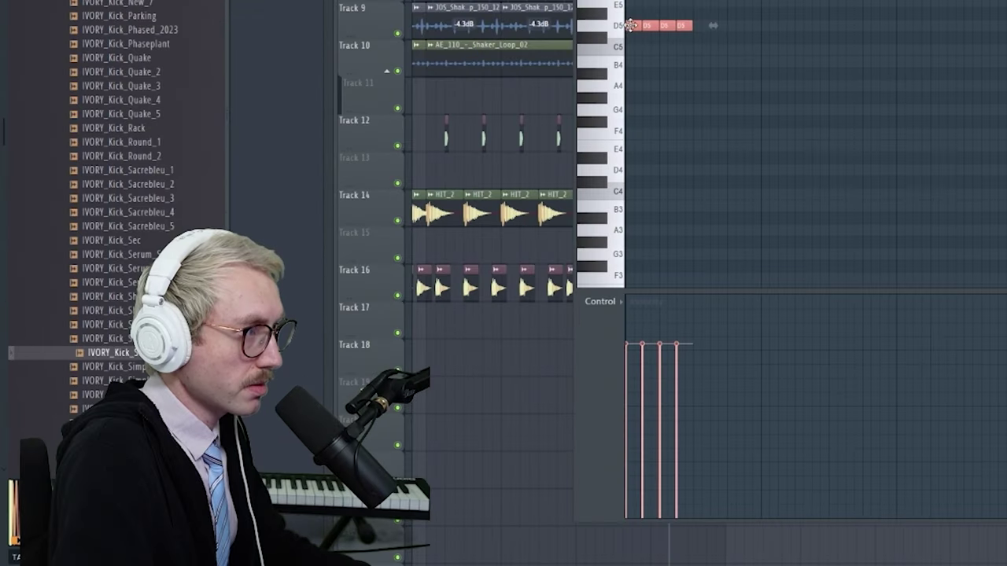
key("ctrl+b")
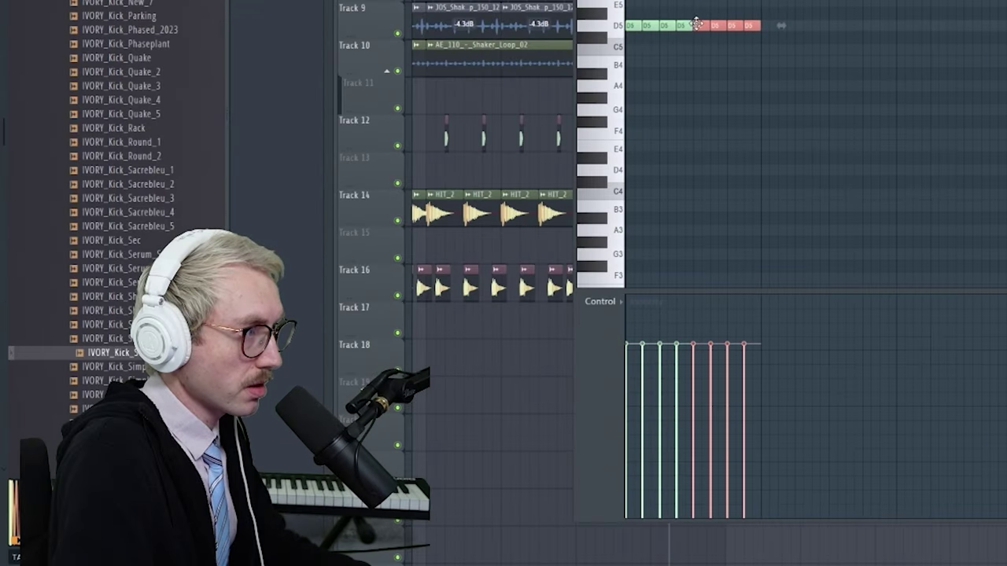
key("F7")
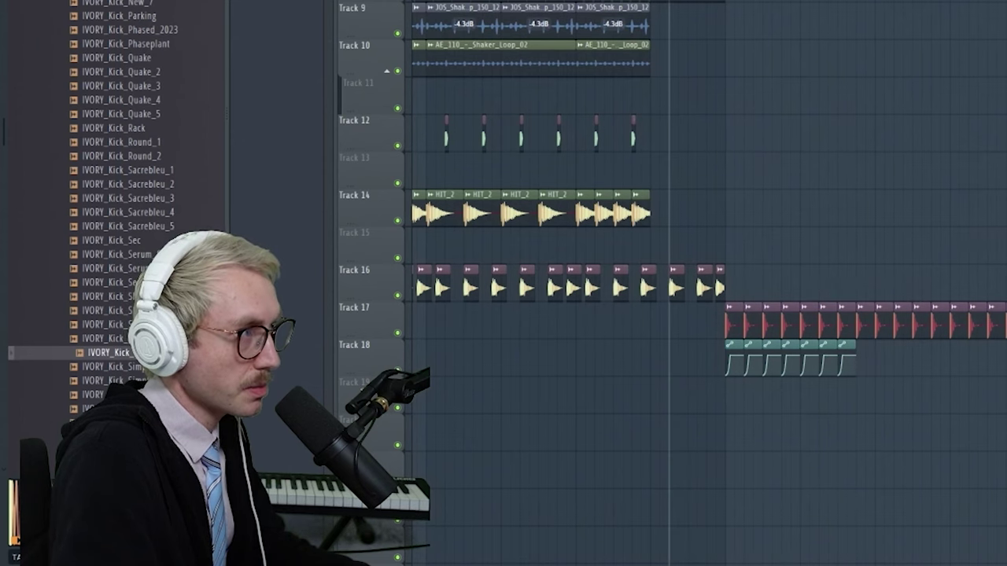
Check LFO 3 in Serum #2 and shape the points of its LFO3 Rate automation clip on Track 9.
key("F6")
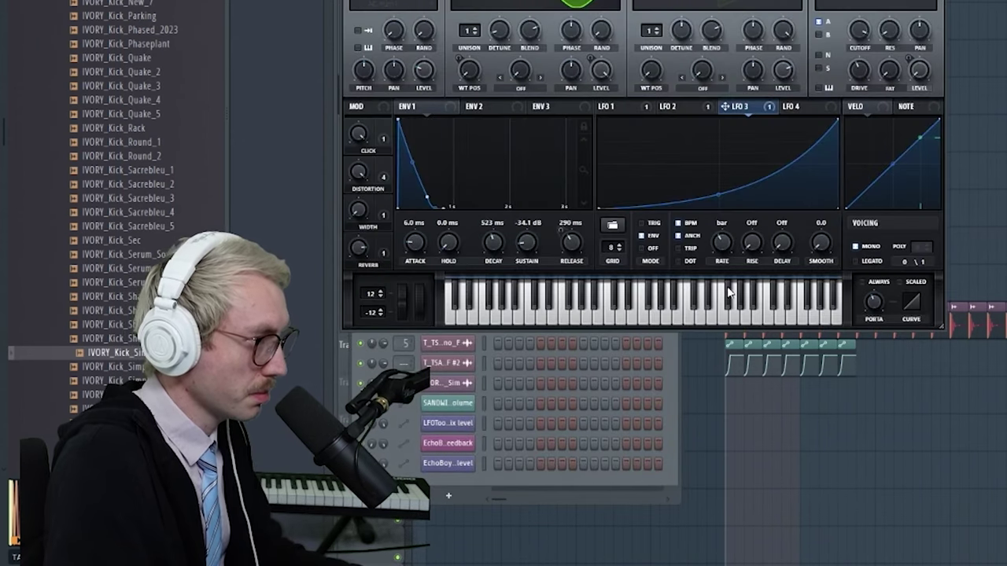
key("F5")
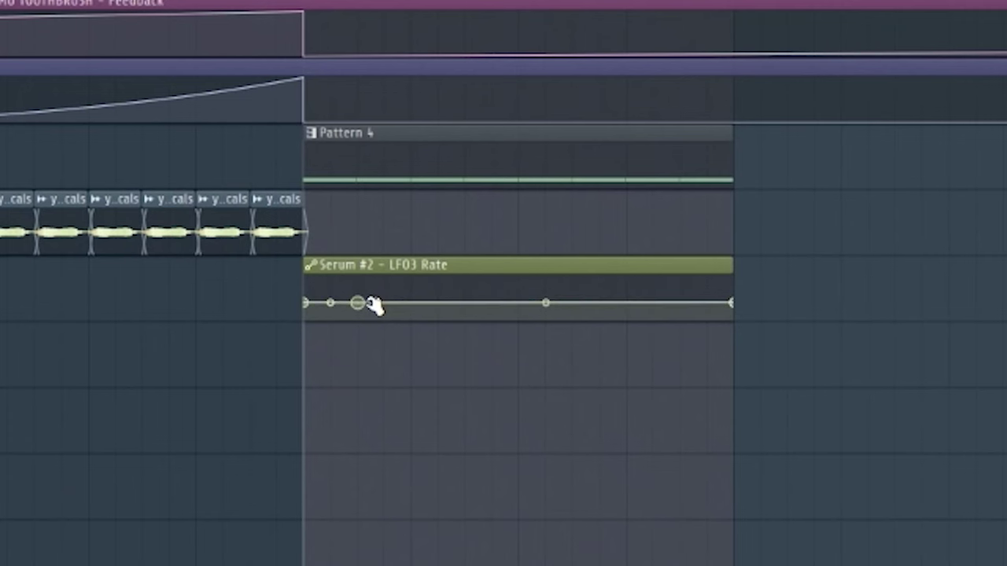
left_click_drag(419, 295, 420, 292)
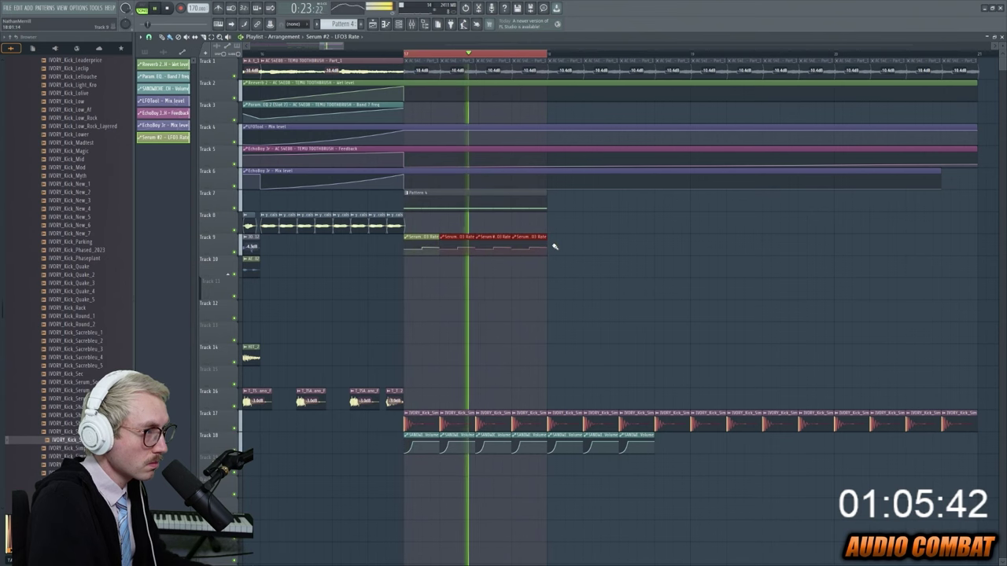
Open Fruity Parametric EQ 2 on the Serum #2 insert and adjust the filter of Serum's distortion effect.
key("F9")
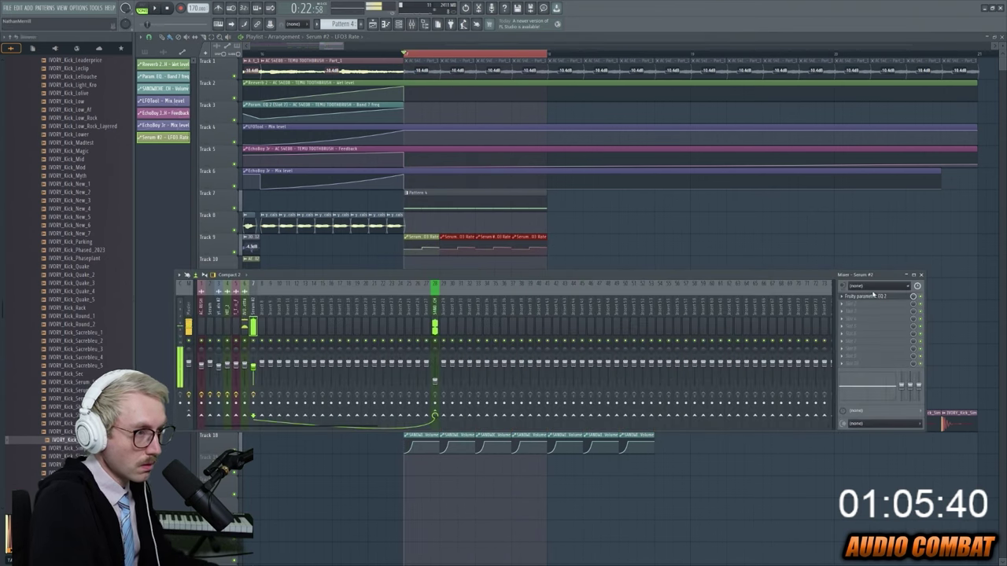
left_click(872, 295)
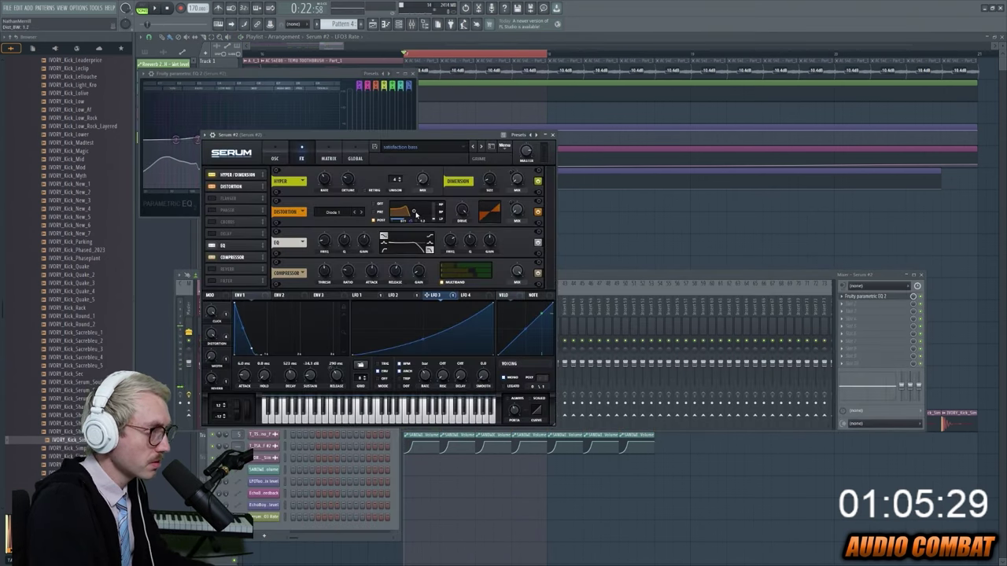
left_click_drag(419, 213, 416, 216)
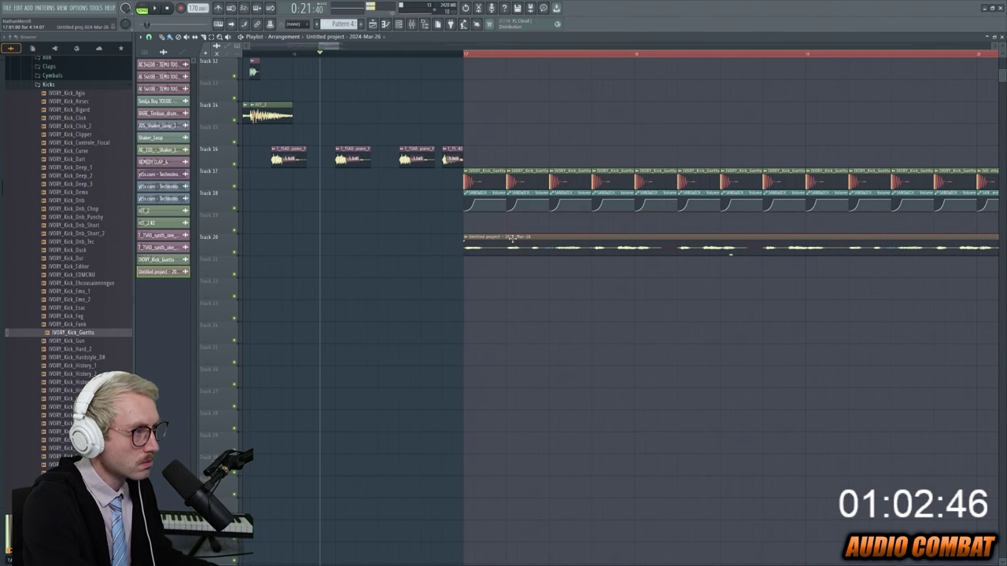
Open the channel settings of the recorded audio clip on Track 20 and adjust its time-stretching pitch.
double_click(512, 238)
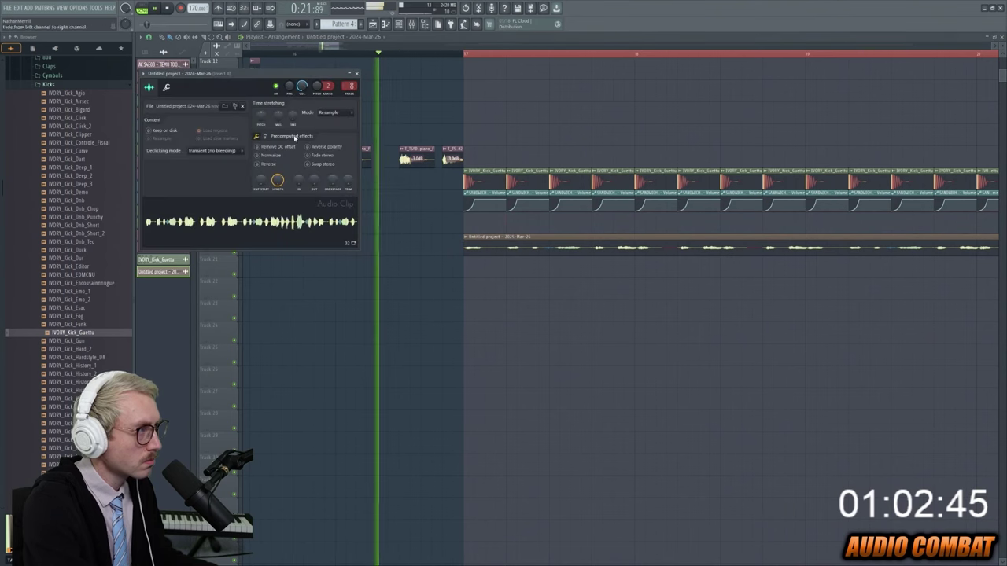
left_click_drag(260, 115, 265, 123)
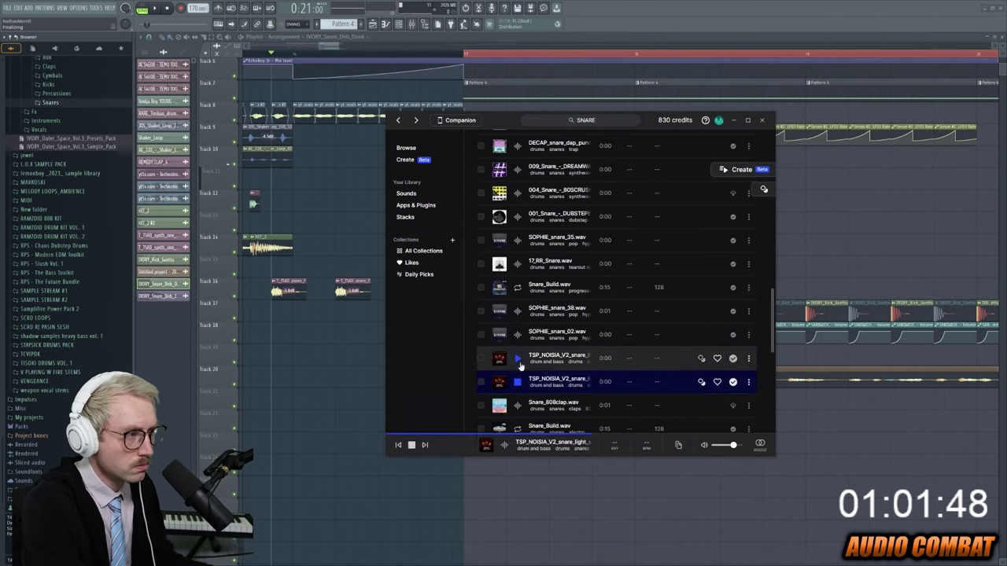
Add the TSP_NOISIA_V2 light snare sample from the SNARE search results to Track 18, between bars 16 and 17.
left_click_drag(598, 355, 369, 339)
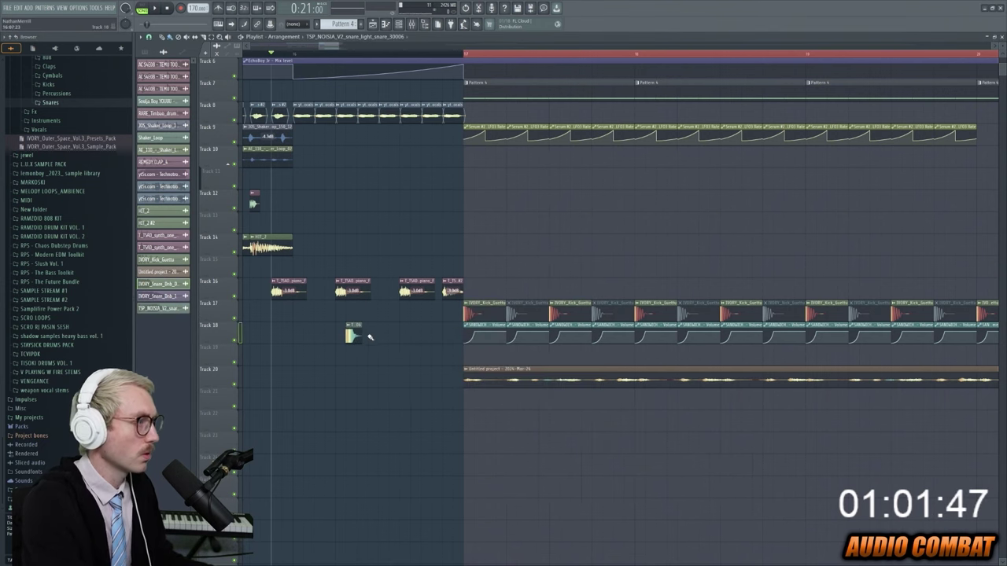
left_click(510, 357)
left_click(597, 357)
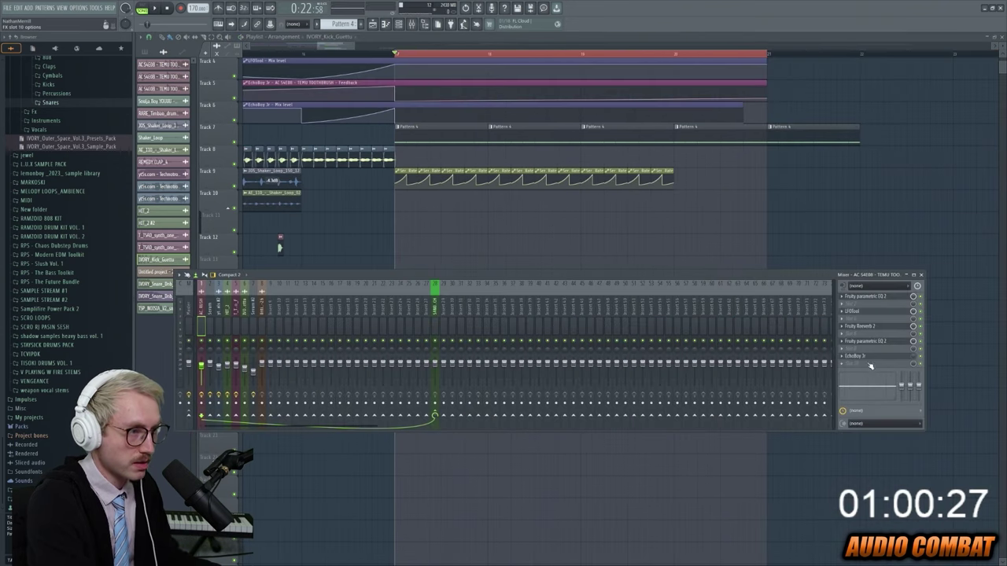
Load Rift after EchoBoy Jr on the TEMU TOOTHBRUSH insert, choose DIRTY METAL from the FUTURE FILTERS pack and reopen the mixer.
left_click(871, 365)
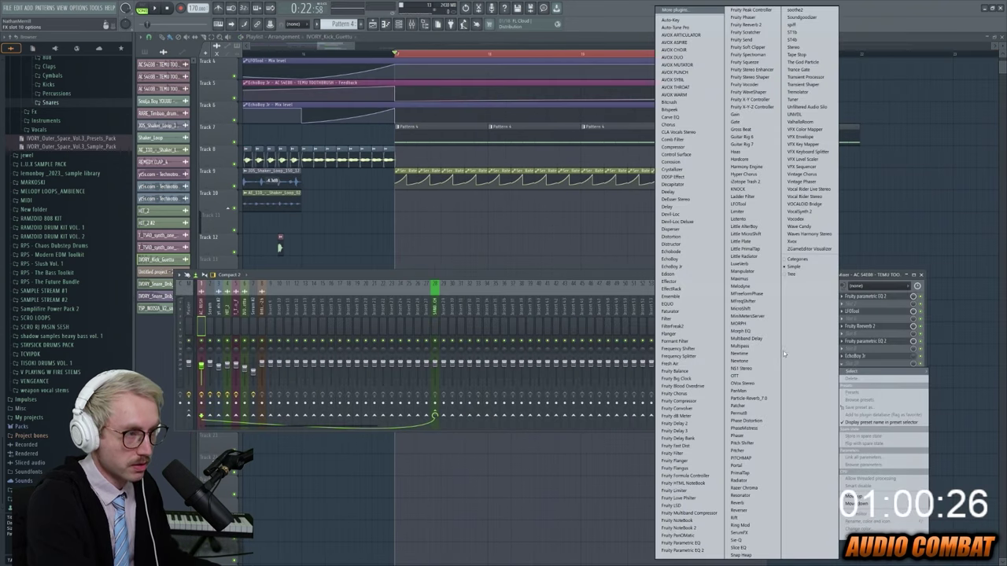
left_click(741, 516)
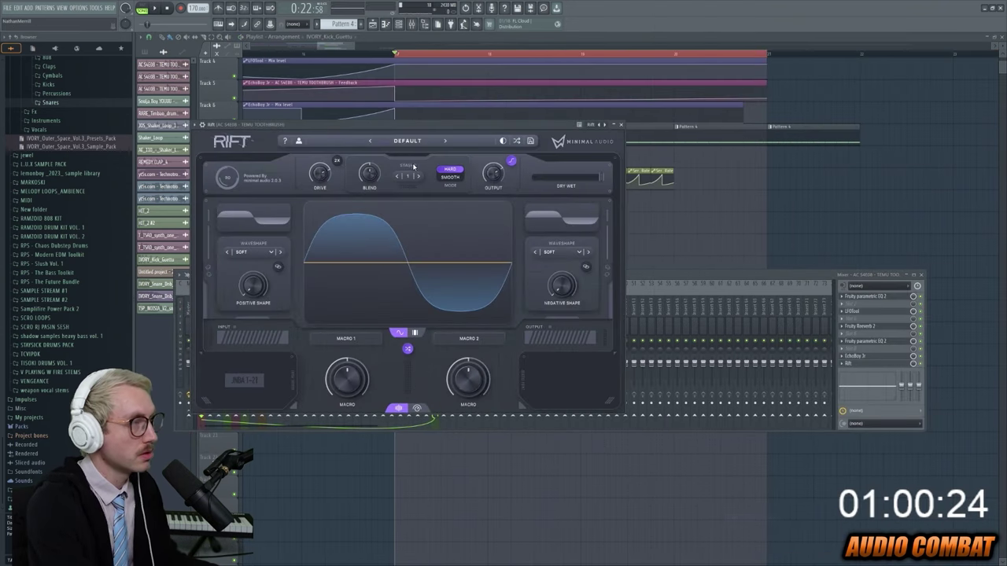
scroll(459, 265, "down", 3)
left_click(459, 250)
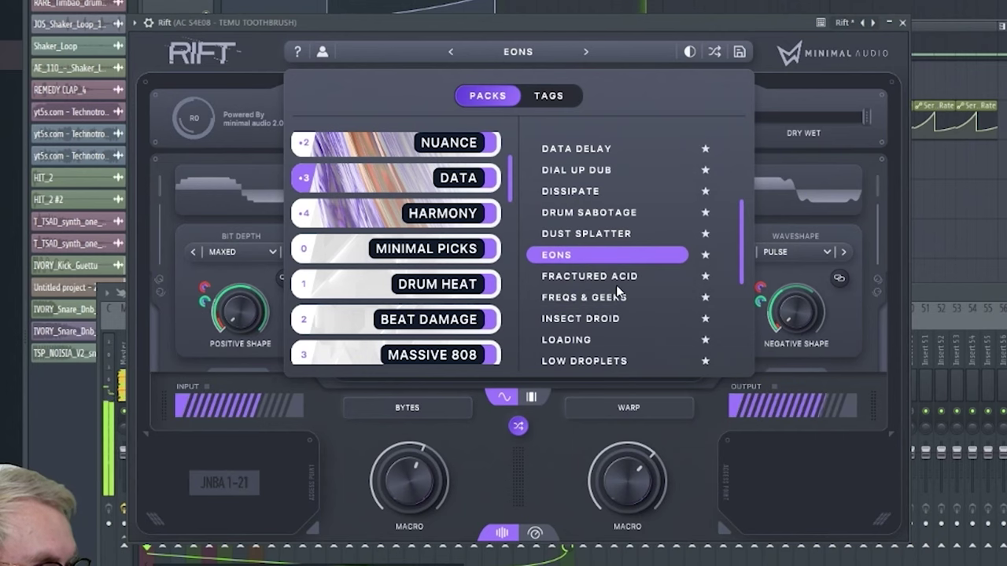
scroll(619, 306, "down", 3)
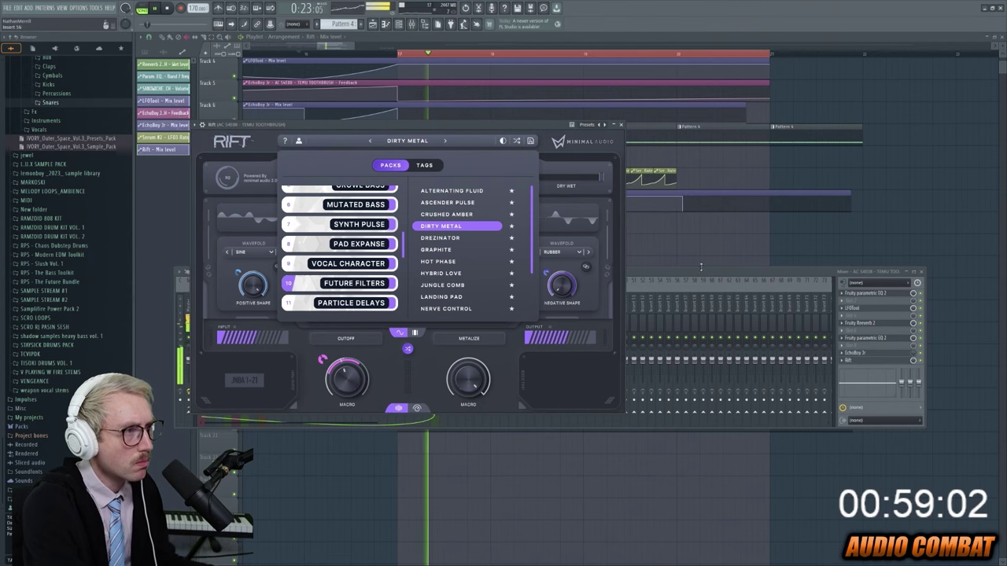
key("F12")
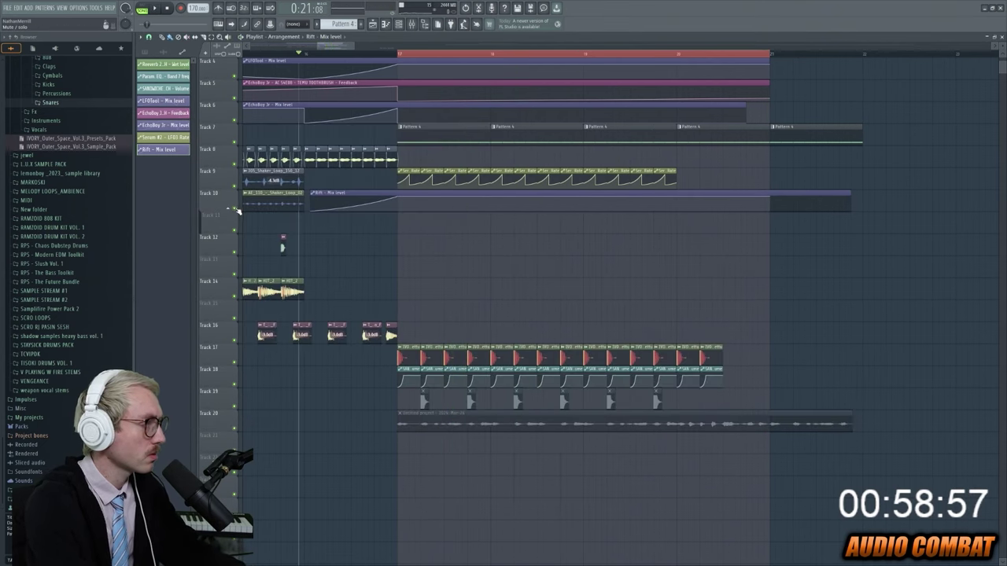
key("F9")
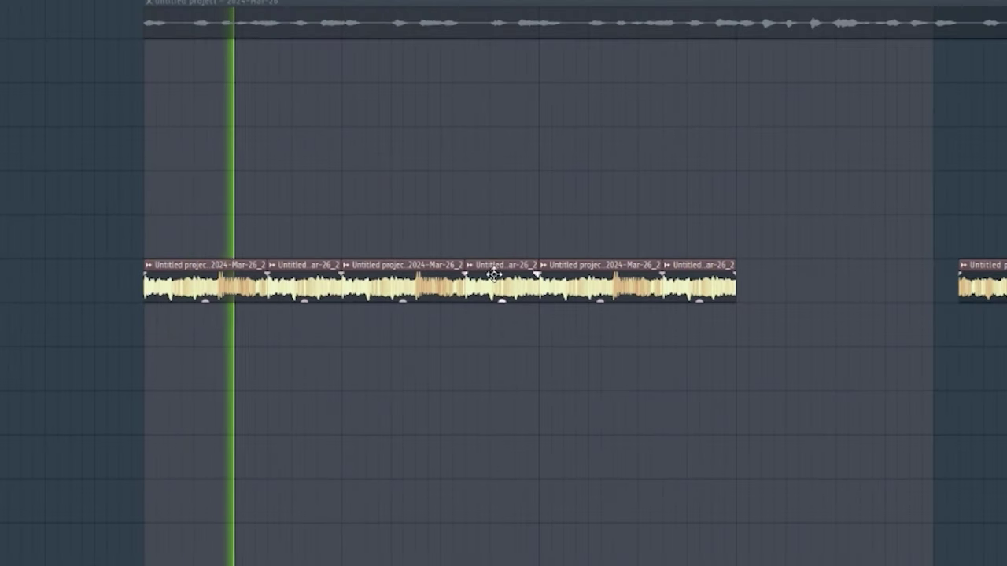
Copy the first recorded-audio slice on Track 26 after the existing slices and extend it to the end of the selected bars.
left_click(205, 264)
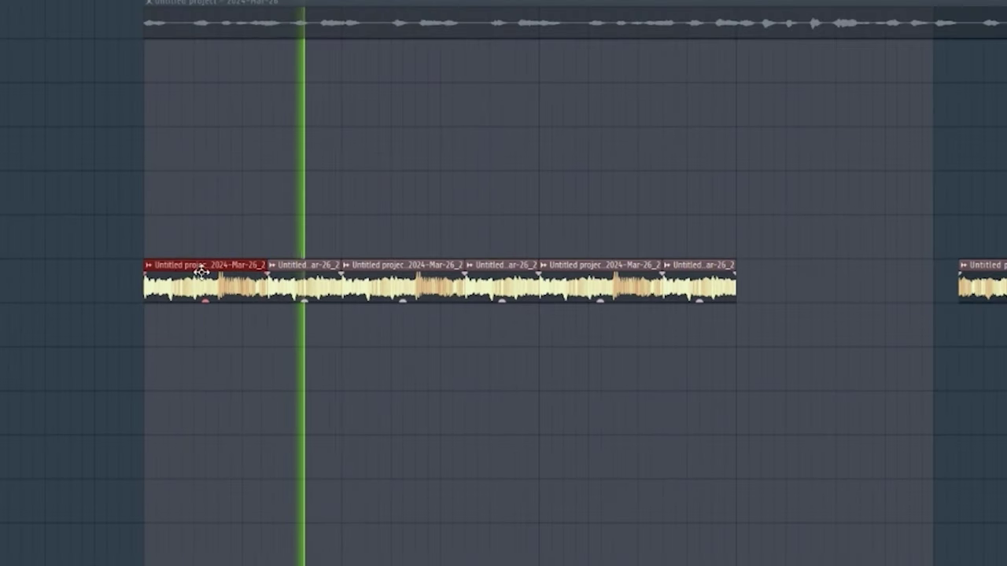
left_click_drag(204, 264, 625, 264)
left_click_drag(762, 261, 786, 262)
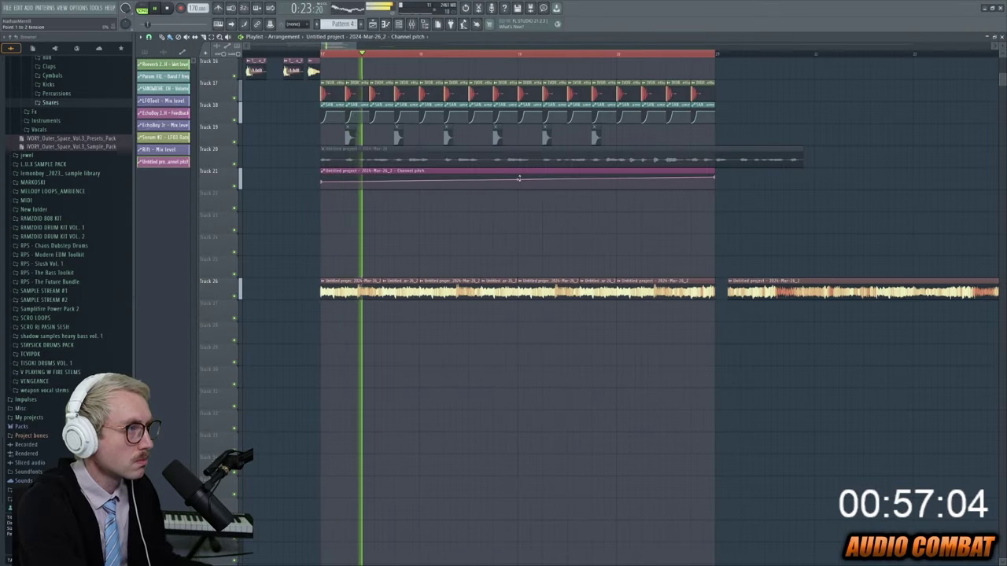
Load LFOTool on the recorded audio's mixer insert, start its volume curve's decay earlier, and adjust EchoBoy Jr's echo time.
key("F9")
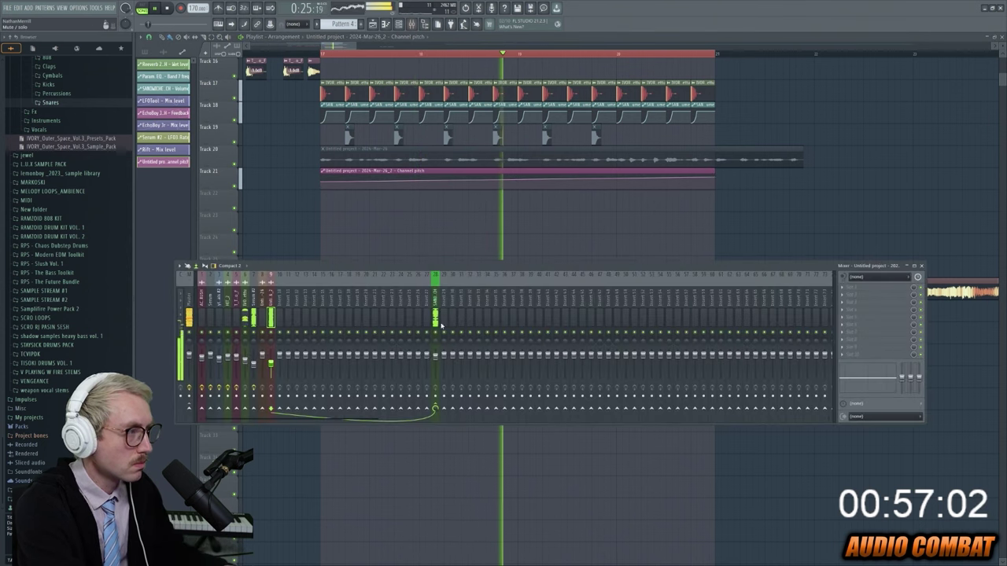
left_click(867, 314)
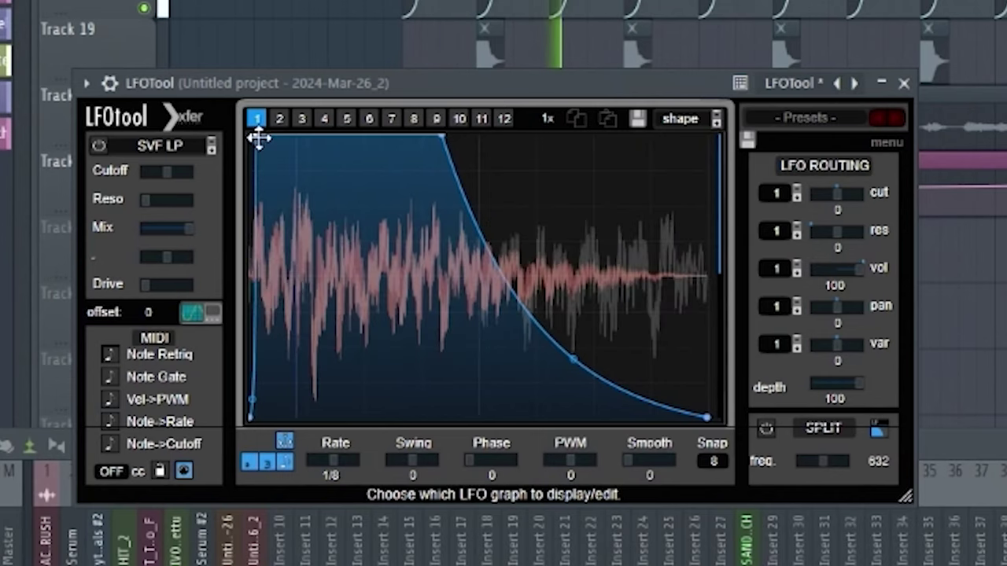
left_click_drag(434, 133, 425, 135)
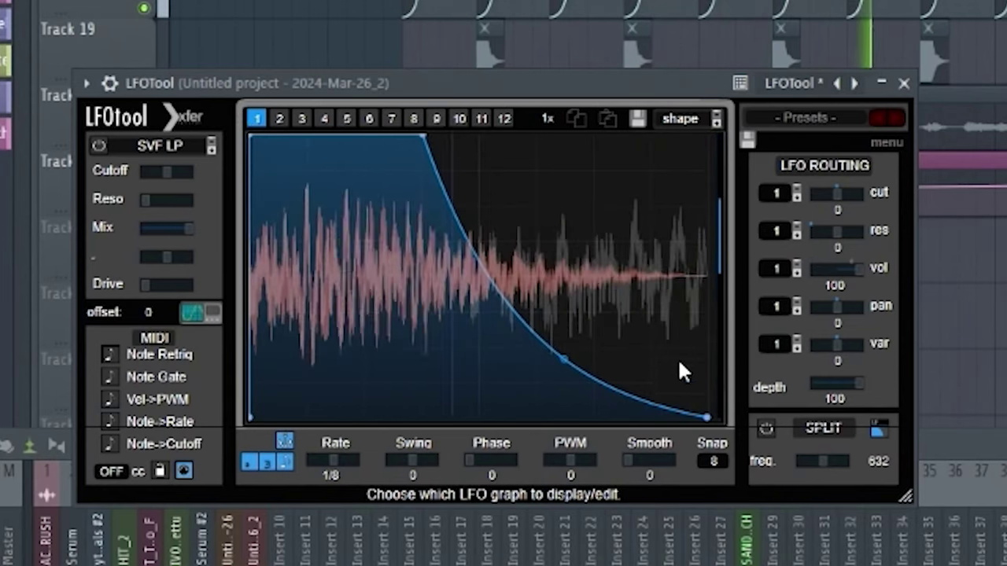
double_click(668, 409)
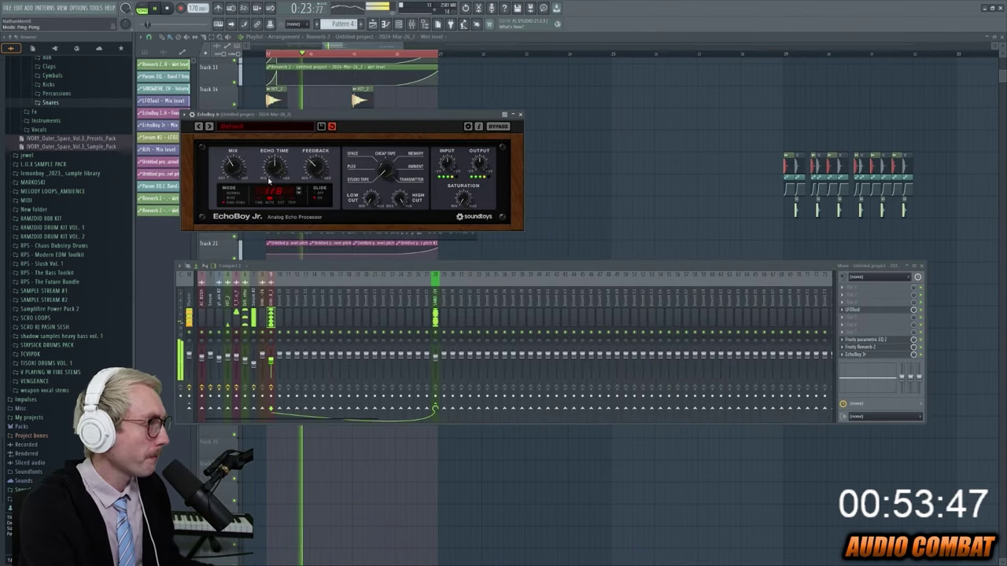
left_click_drag(269, 181, 294, 171)
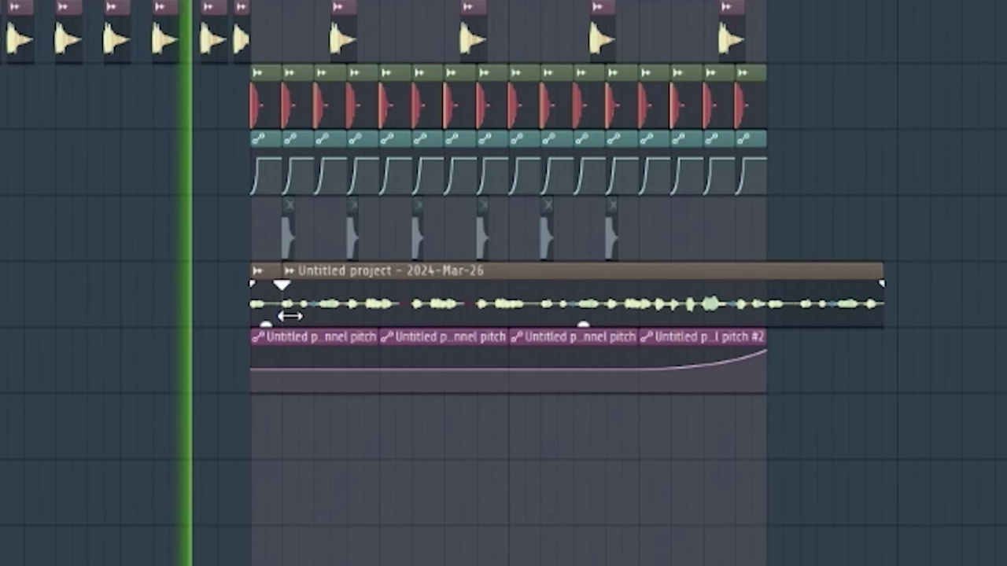
Move the long vocal remainder on Track 20 beyond the selected bars and place spaced copies of its short opening slice there instead.
left_click_drag(289, 316, 530, 299)
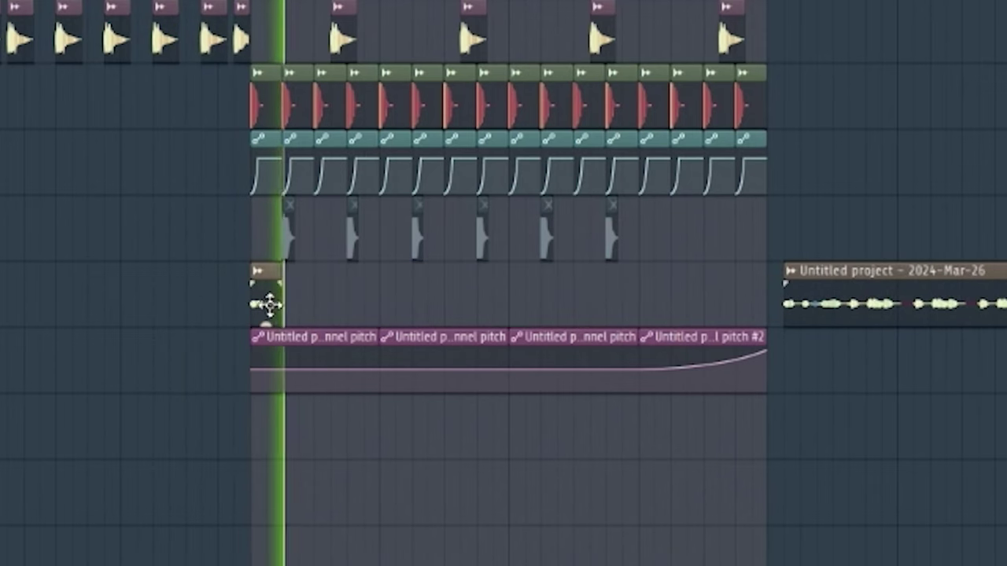
left_click(369, 303)
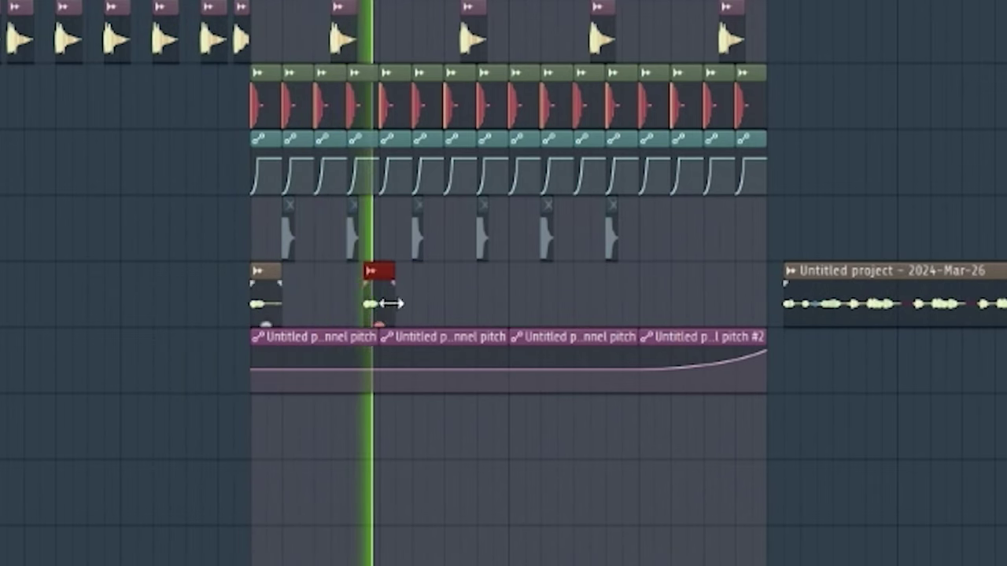
left_click(509, 304)
left_click(638, 305)
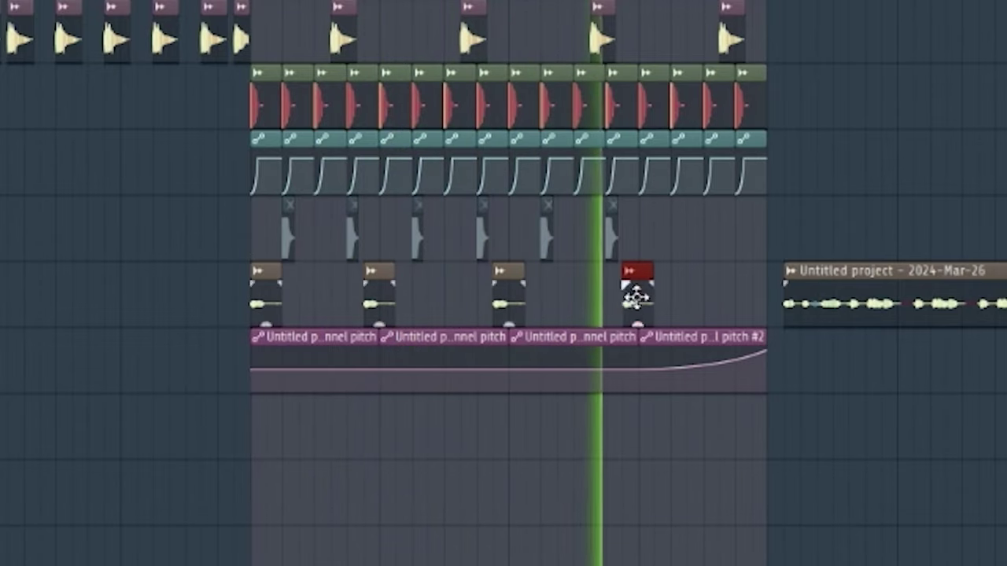
left_click(687, 287)
left_click(736, 283)
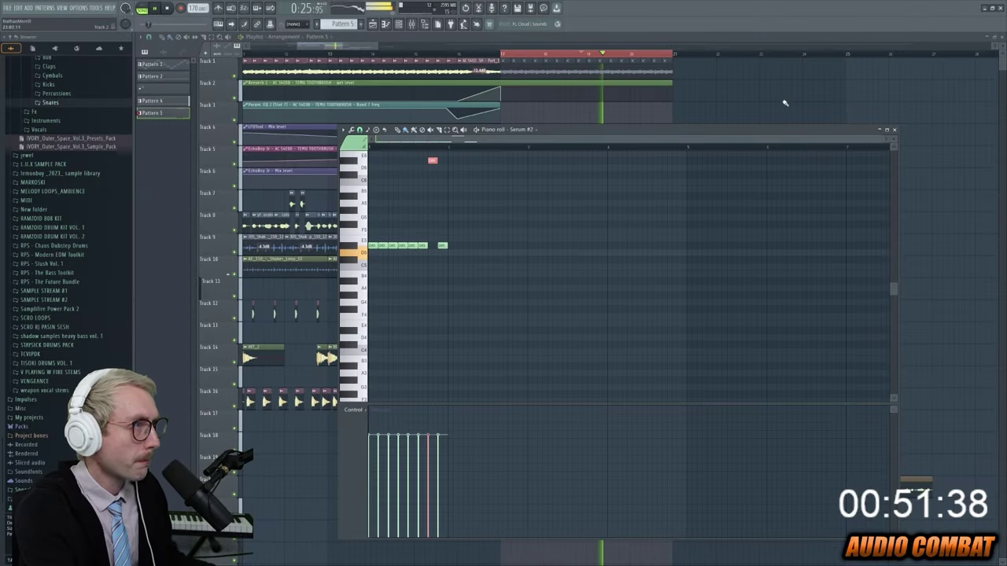
Search Splice for OPEN HAT and repeat the TH_Open_Hat_01 sample at even off-beat intervals along Track 23.
key("F7")
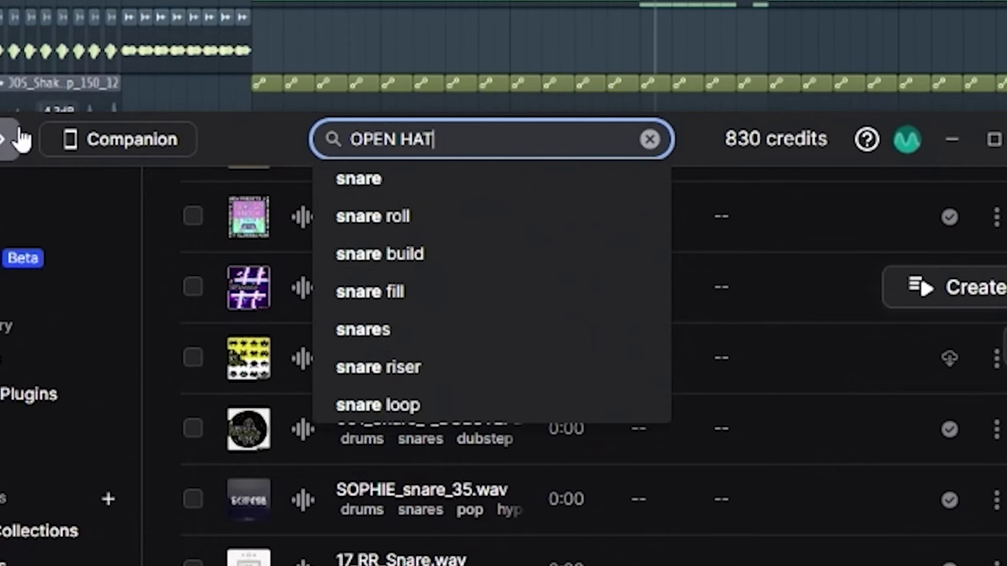
key("Return")
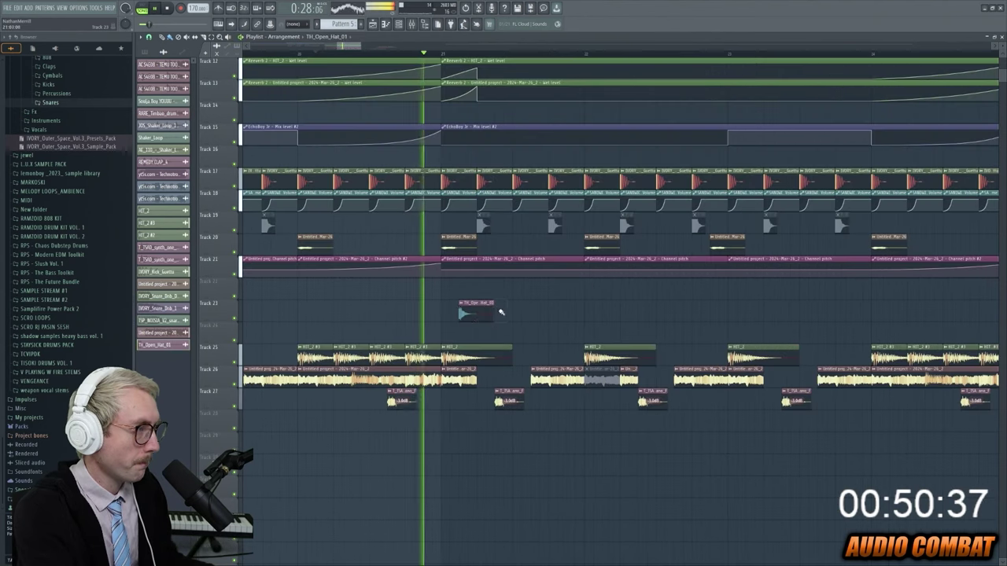
left_click_drag(499, 312, 943, 312)
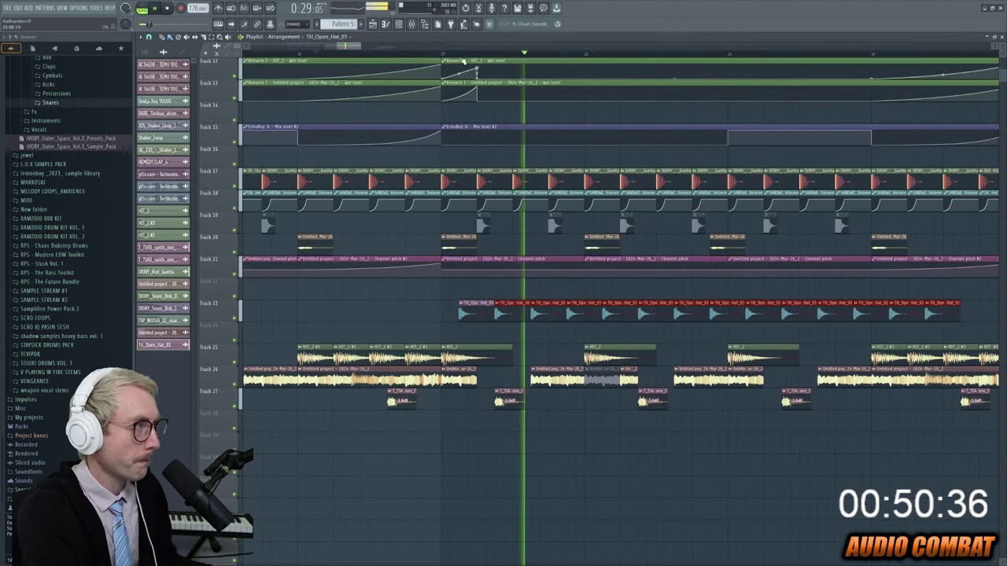
scroll(358, 41, "down", 2)
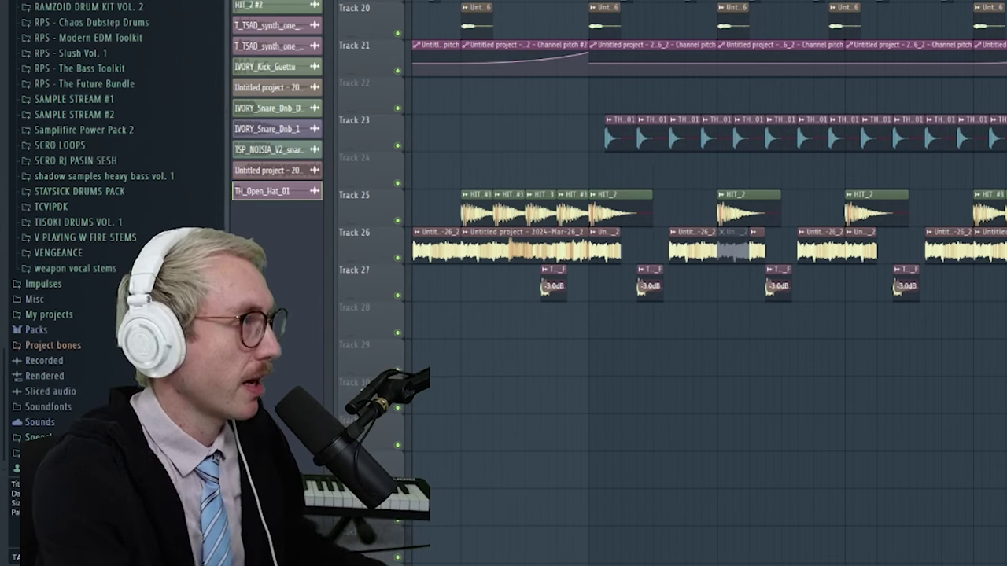
Set Fruity Dance's dance move to Freestyle and move the dancing character onto the empty area of the playlist.
key("ctrl+a")
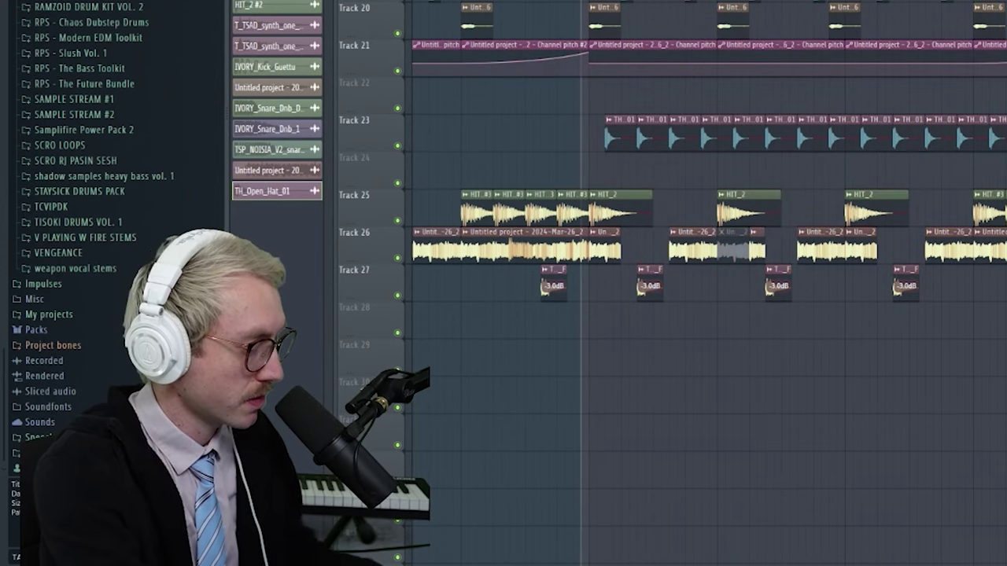
key("F6")
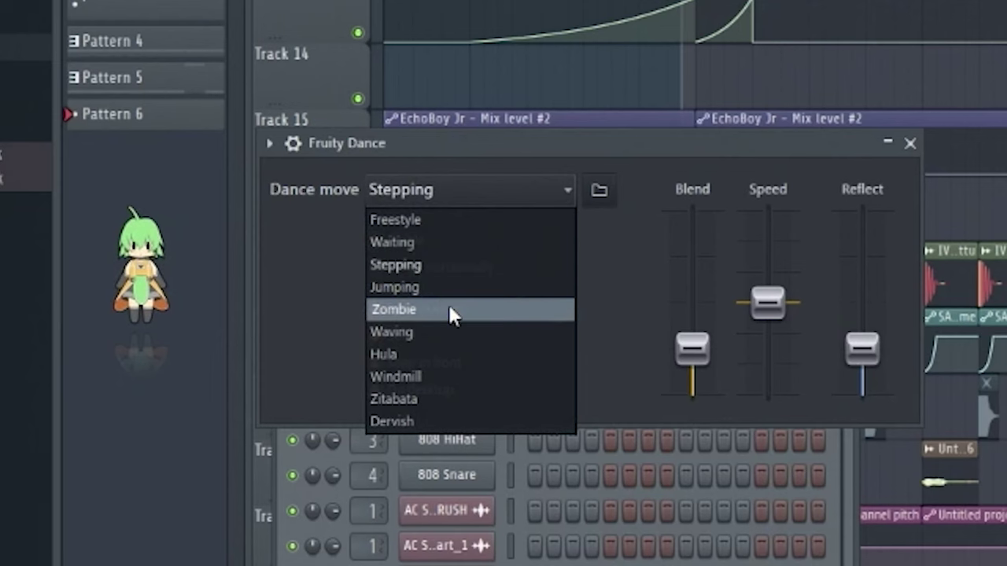
left_click(419, 229)
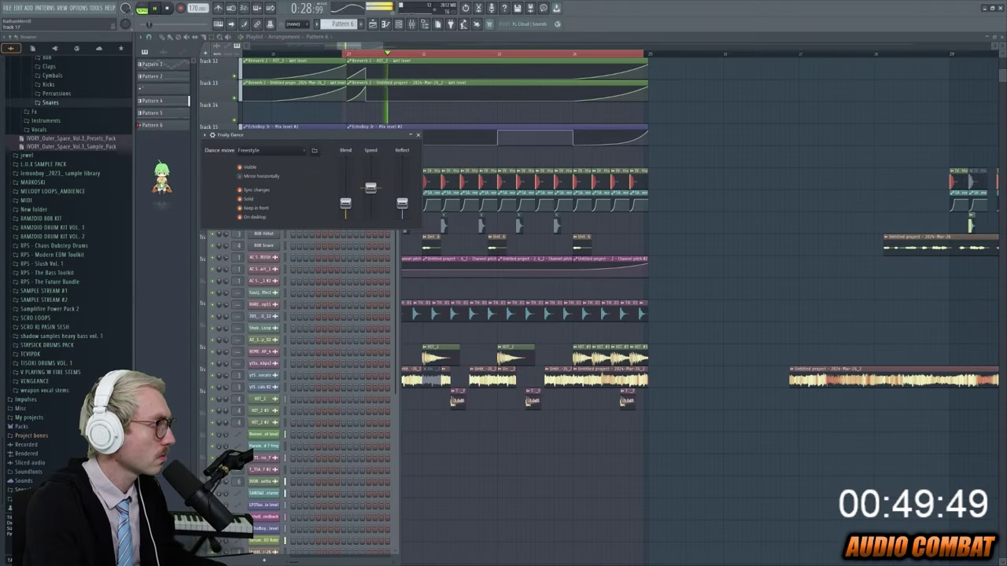
left_click_drag(161, 177, 685, 179)
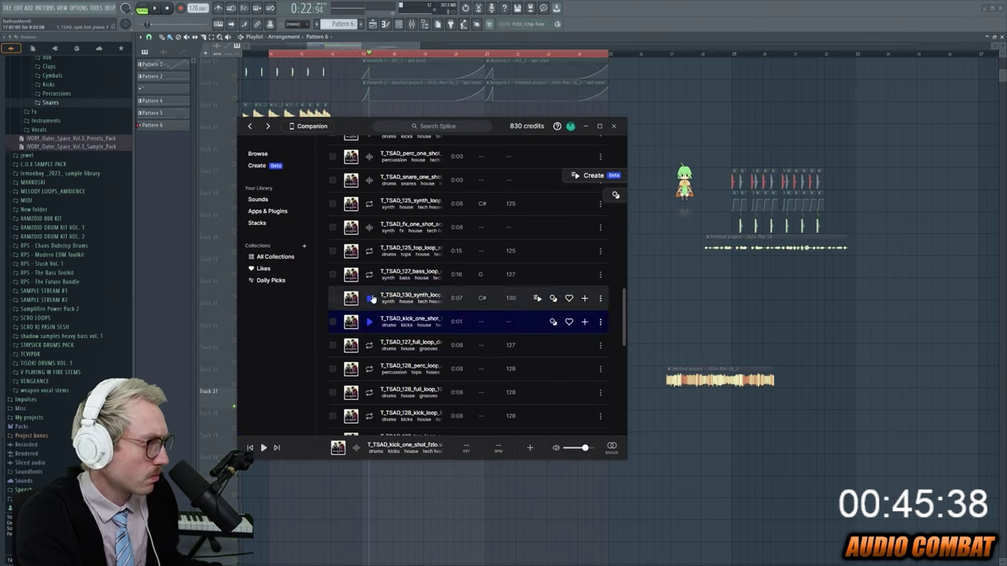
Audition the T_TSAD_130_synth_loop_turismo_C# sample in Splice and add it at the start of Track 18.
left_click(370, 298)
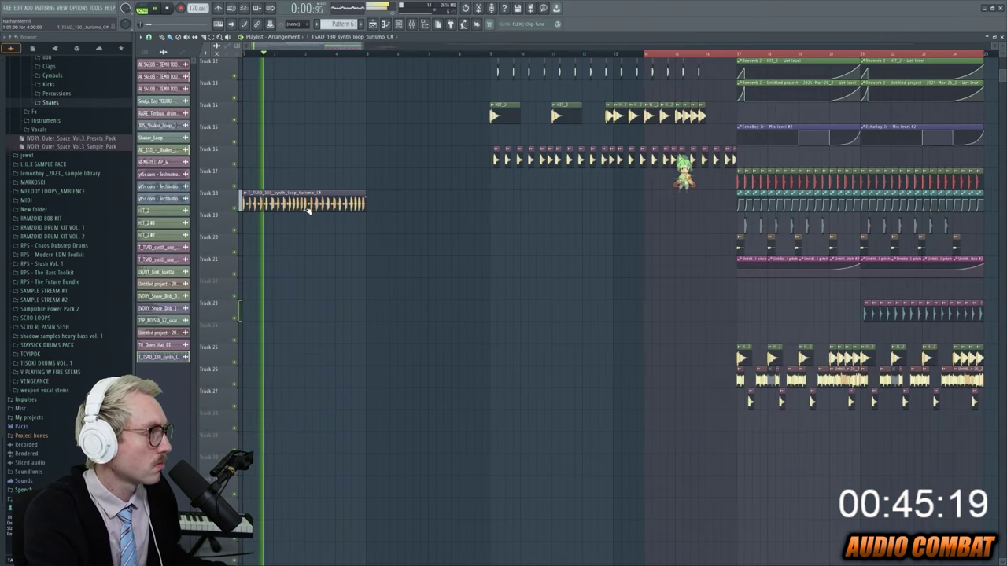
key("ctrl+b")
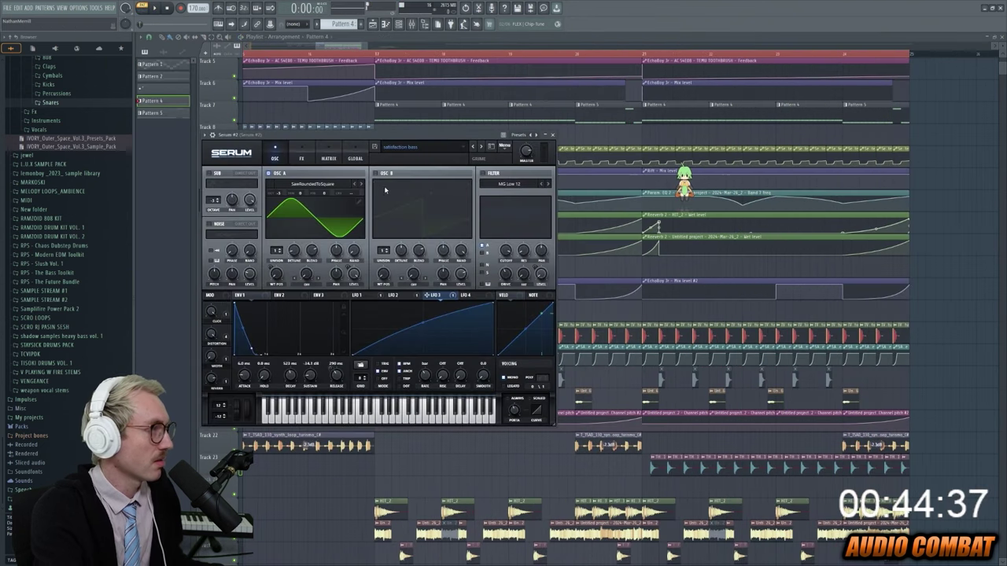
Open the effects page of Serum #2 and slightly lower an audio insert's level in the mixer.
left_click(301, 158)
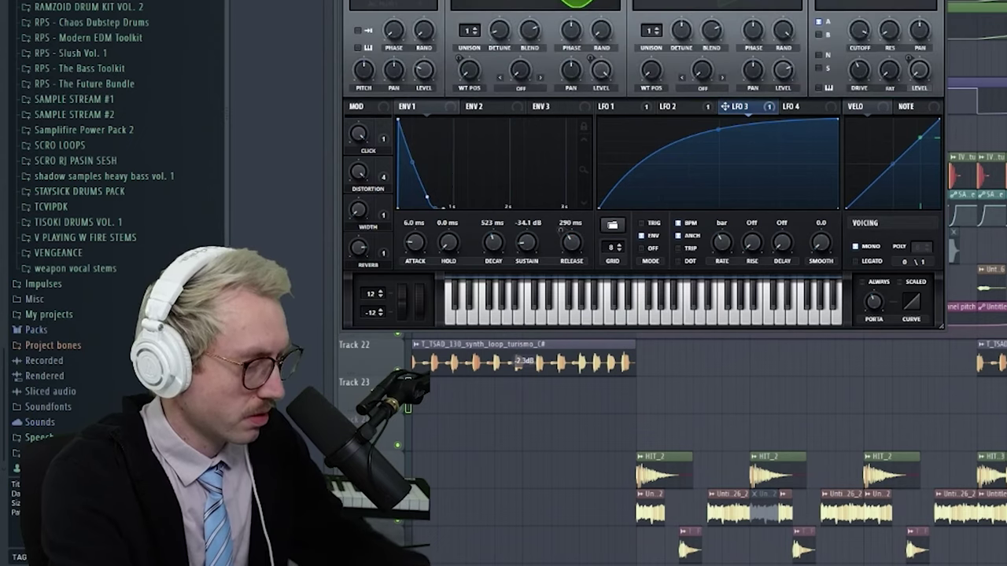
key("F9")
left_click_drag(260, 357, 260, 367)
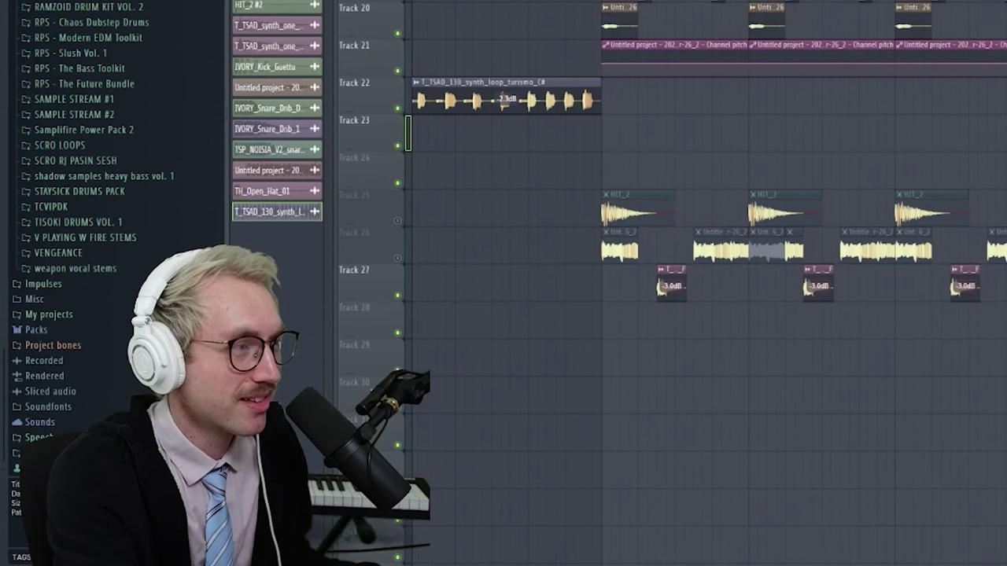
Add the mhak Kick 53 D sample to Track 30 and repeat it on every beat from the start of the drop.
double_click(300, 289)
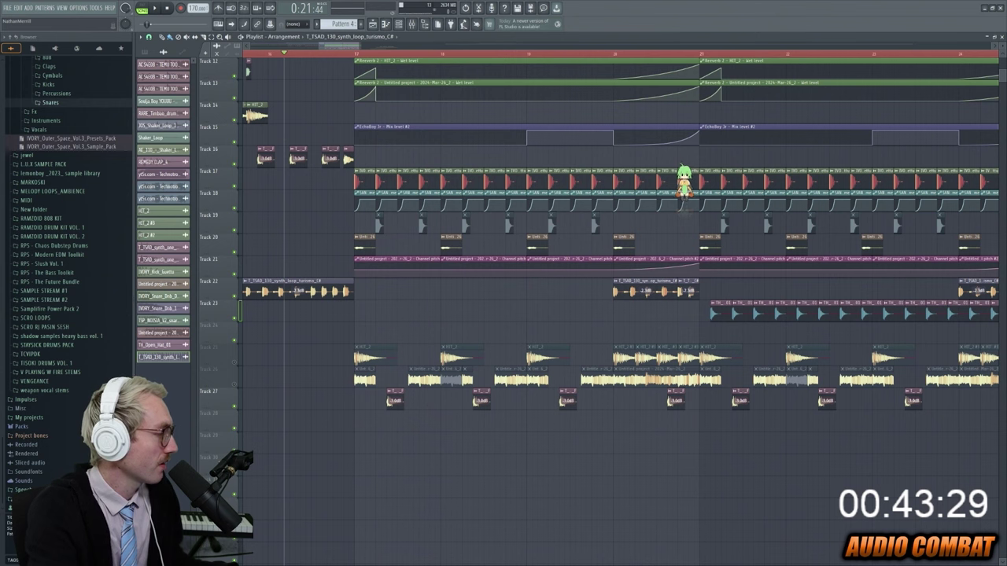
left_click(67, 283)
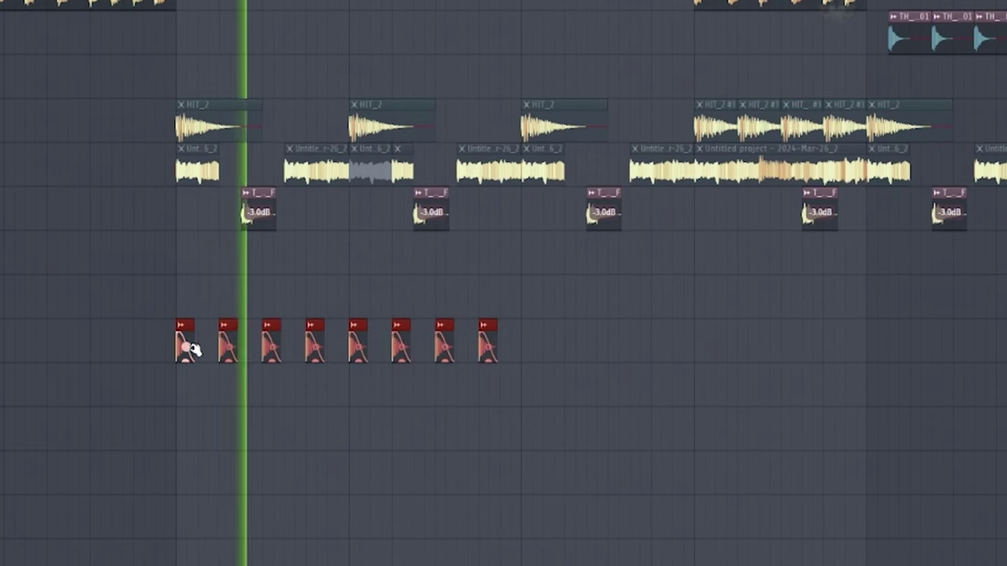
left_click_drag(186, 325, 532, 329)
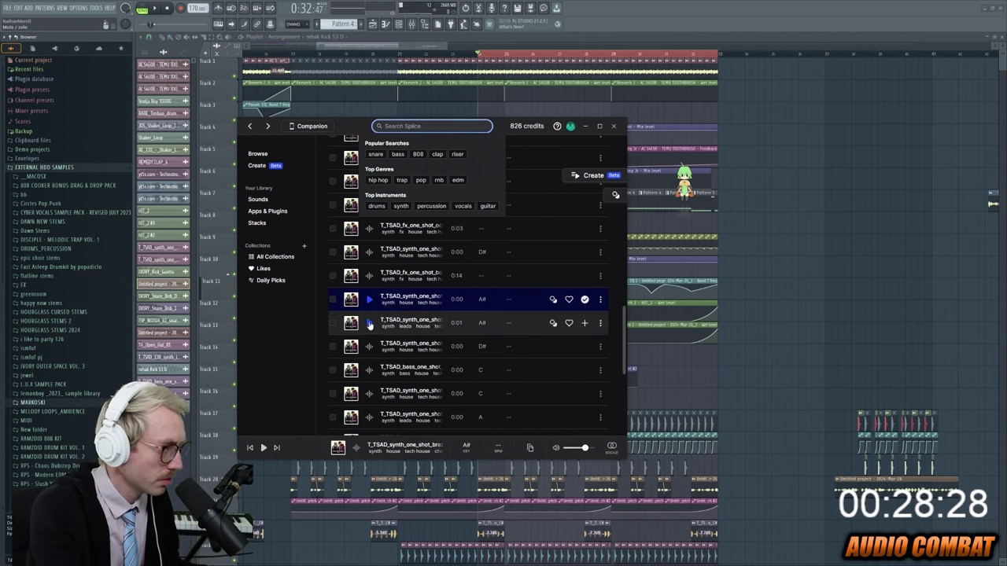
Audition a synth one-shot in the Amine Edge & DANCE Trademark Series pack and switch the one-shot filter from synth to drums.
left_click(369, 323)
left_click(393, 232)
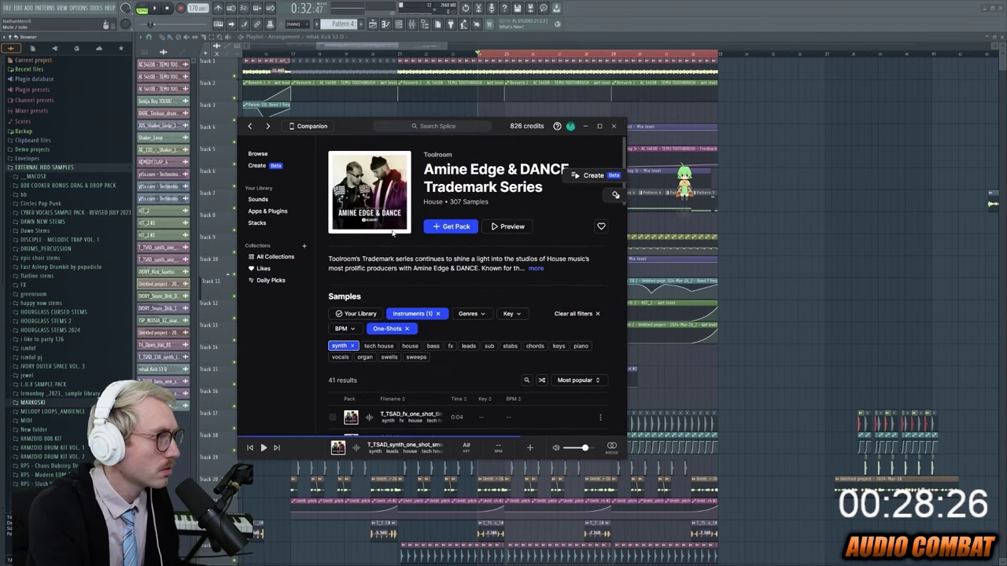
left_click(353, 346)
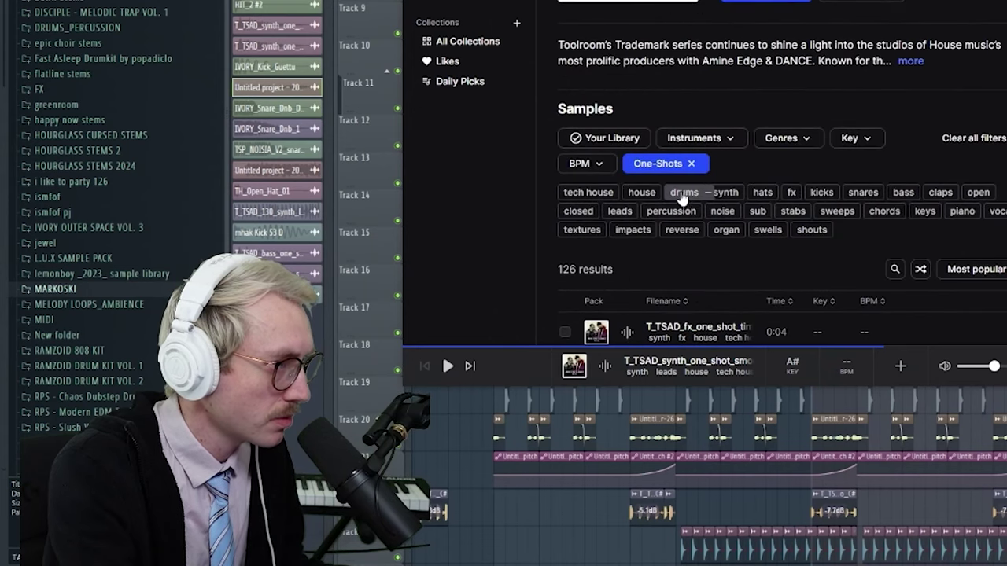
left_click(681, 195)
scroll(653, 184, "down", 3)
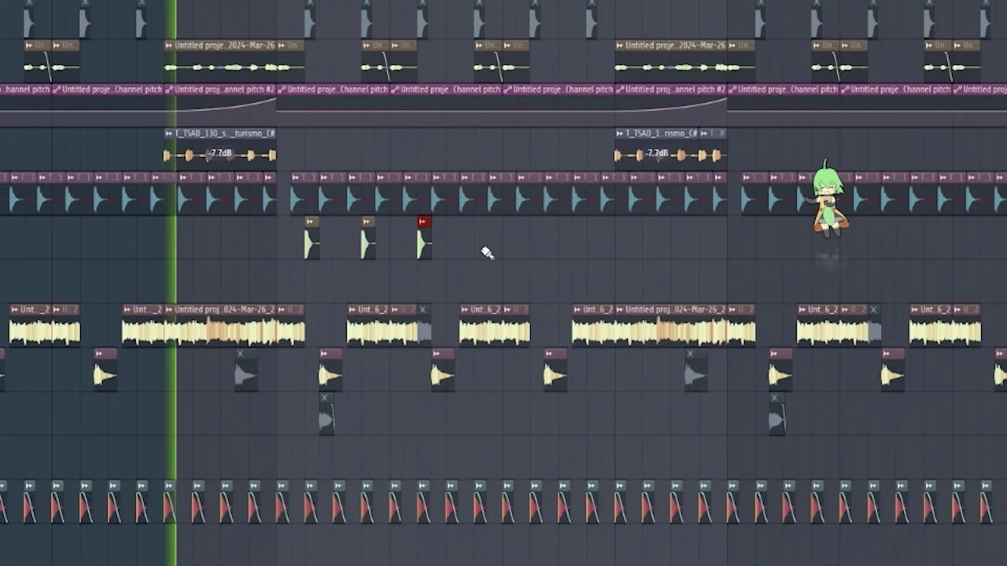
Place three more T_TSAD_snare_one_shot_garage hits on Track 24, keeping the spacing of the existing ones.
left_click(480, 244)
left_click(535, 247)
left_click(591, 247)
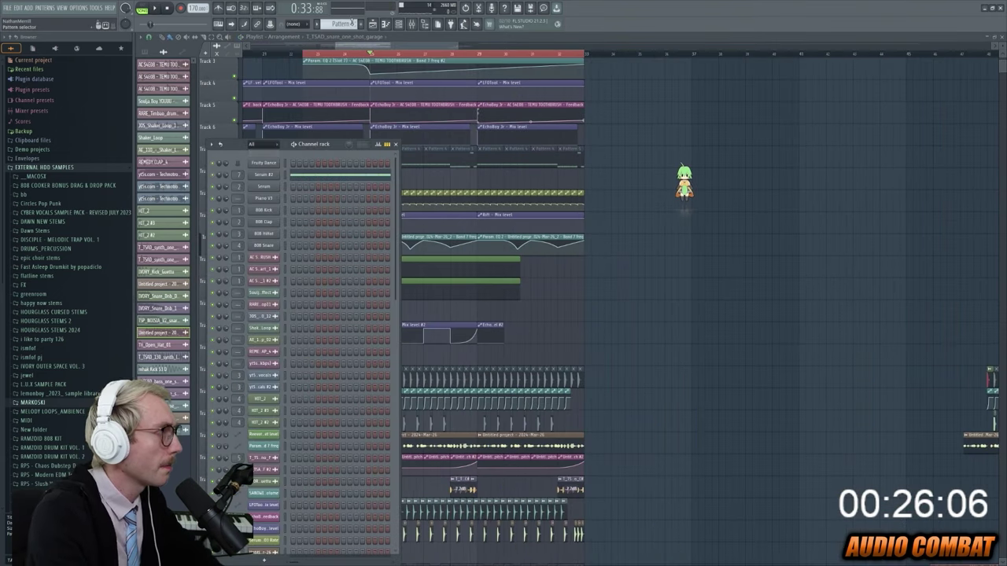
Insert Serum #3 in Pattern 6 with the tp_mdbe_serum_bass_fat_pluck preset and open its piano roll.
right_click(281, 160)
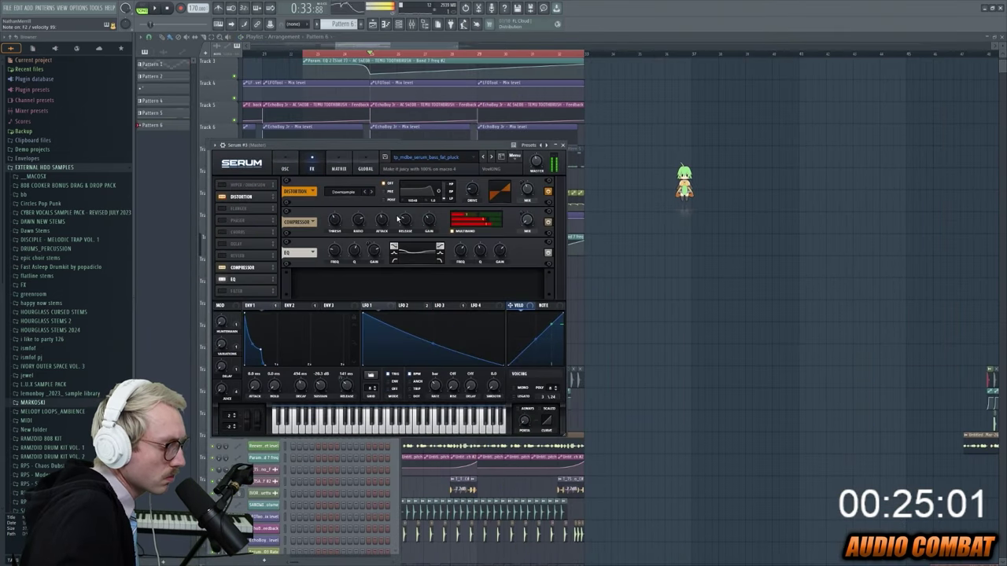
key("F6")
right_click(281, 175)
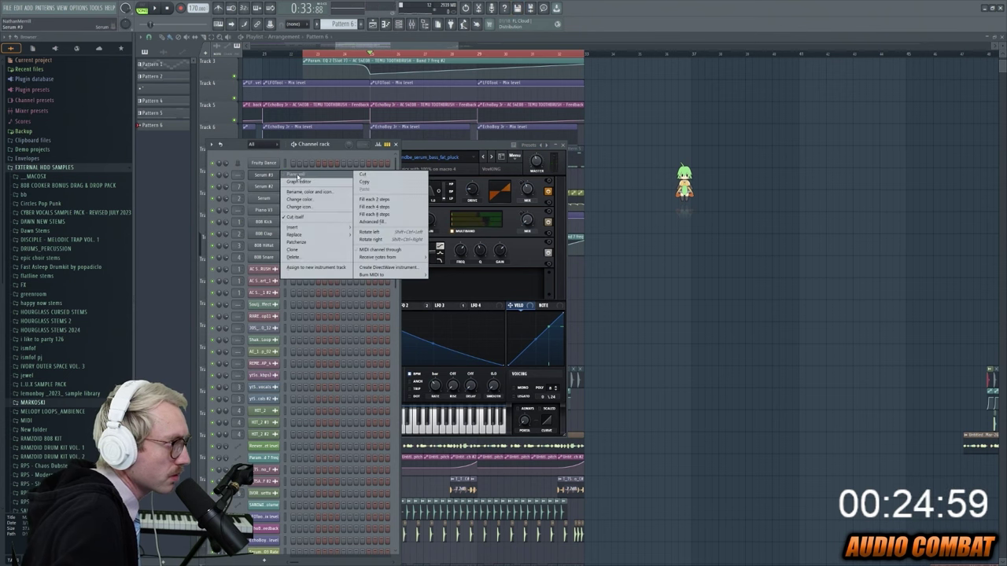
left_click(388, 232)
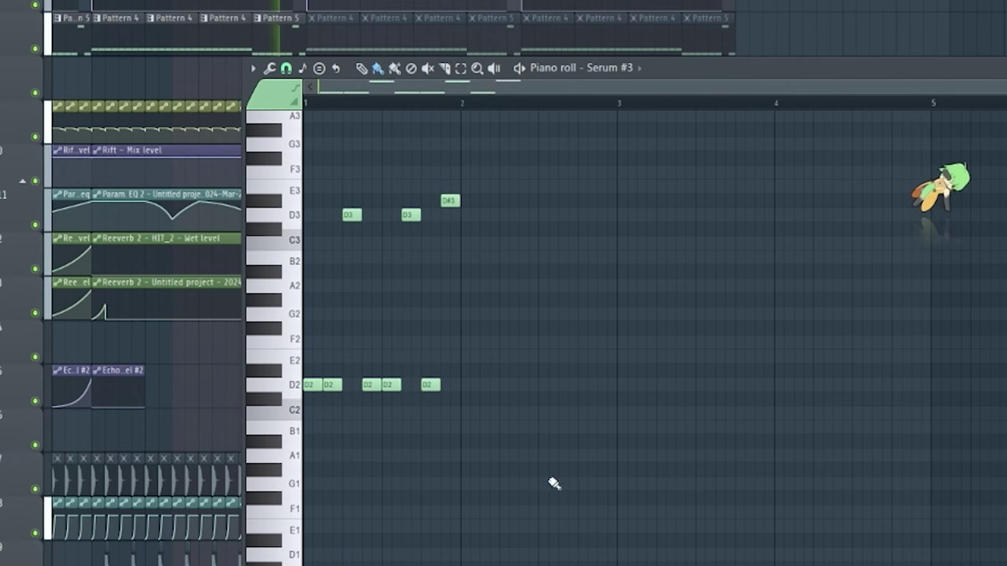
Select all the Serum #3 bass notes in bar 1, copy the phrase to bar 2 and toggle playback.
key("ctrl+a")
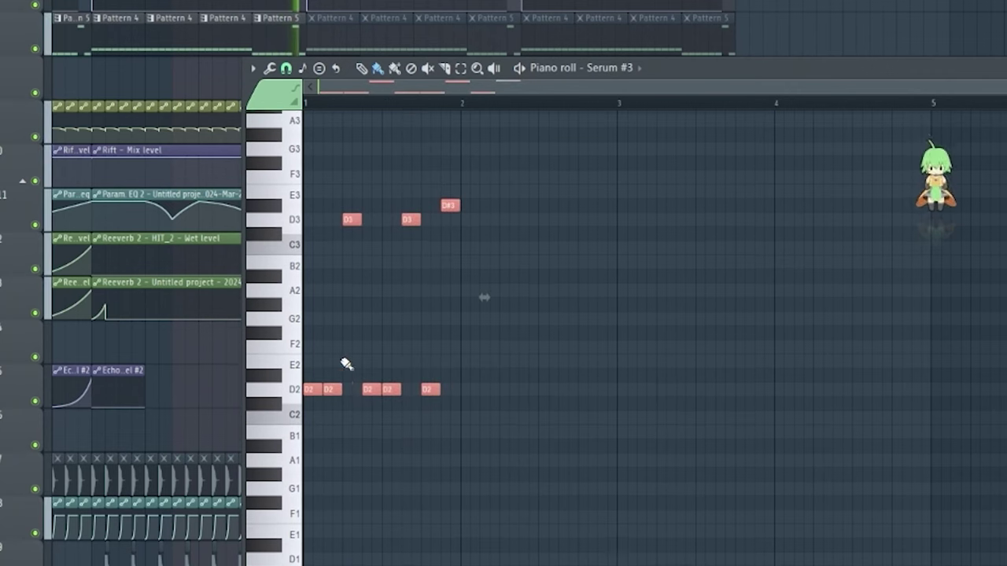
key("space")
left_click_drag(310, 387, 462, 387)
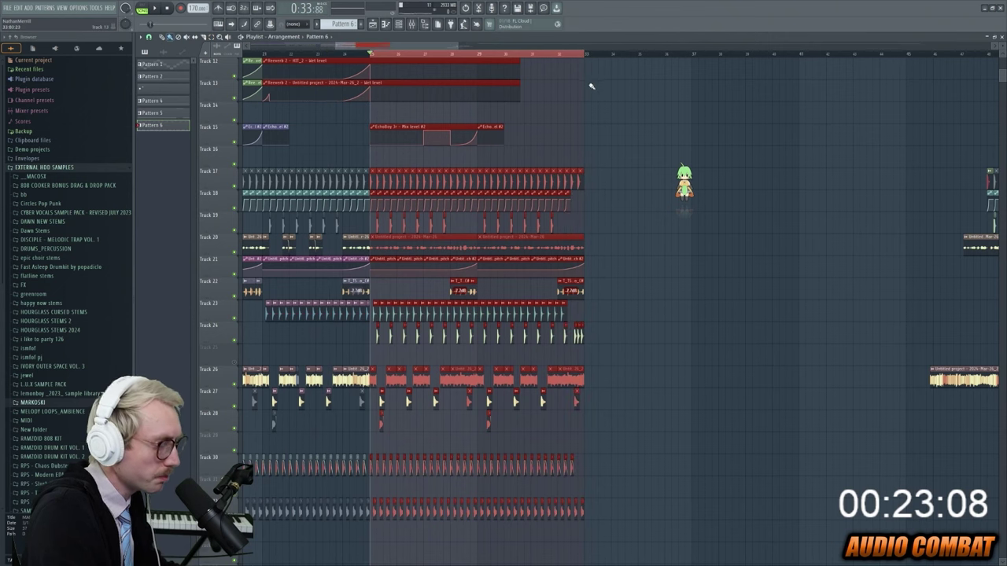
Automate the Serum #3 filter cutoff with a clip on Track 14 spanning bars 25 to 33.
key("F6")
left_click(265, 176)
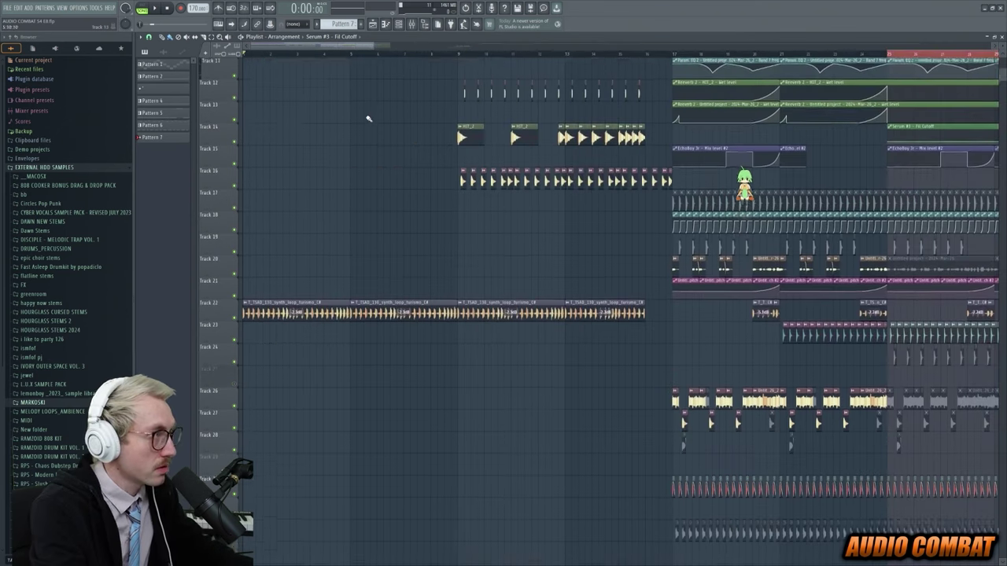
Pick the AC S4E08 - TEMU TOOTHBRUSH - Part_1 vocal clip at the start of Track 1 and toggle playback.
scroll(742, 178, "up", 5)
scroll(352, 52, "down", 2)
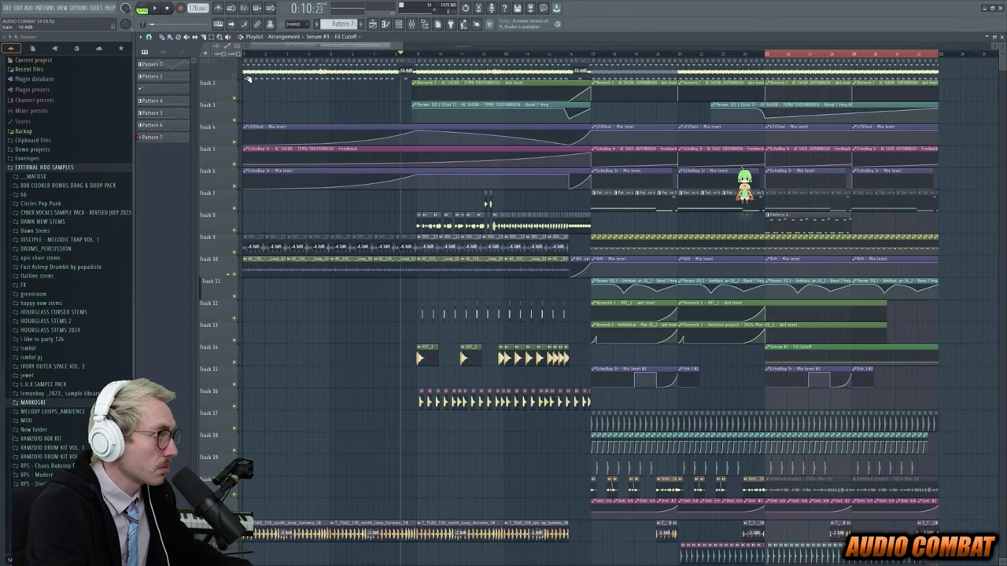
left_click(249, 79)
key("space")
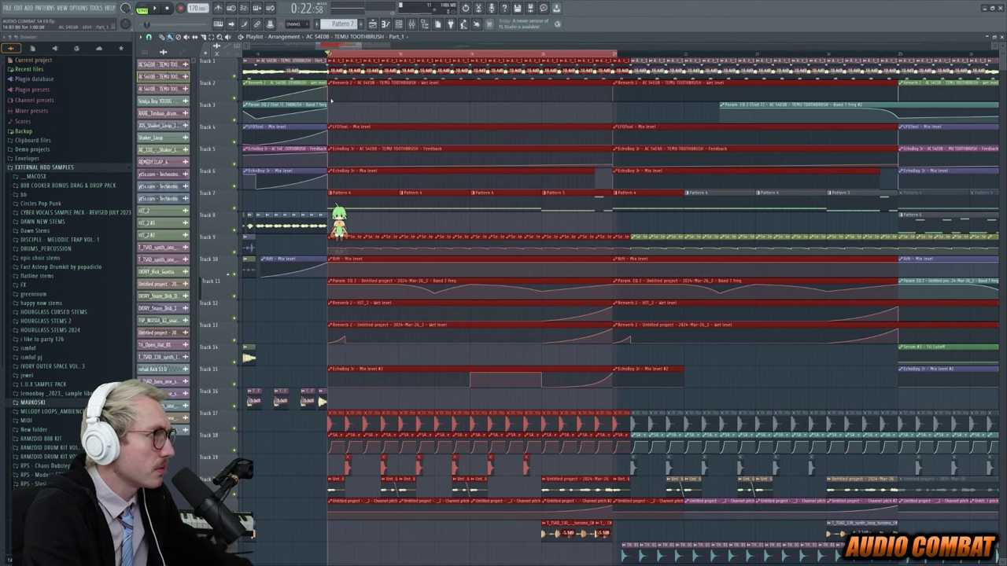
Deselect all clips, slice the SO_SON_95_timbal_fill_cumbia_soleada_crash clip on Track 23 at bar 17 and delete the part beyond it.
key("ctrl+d")
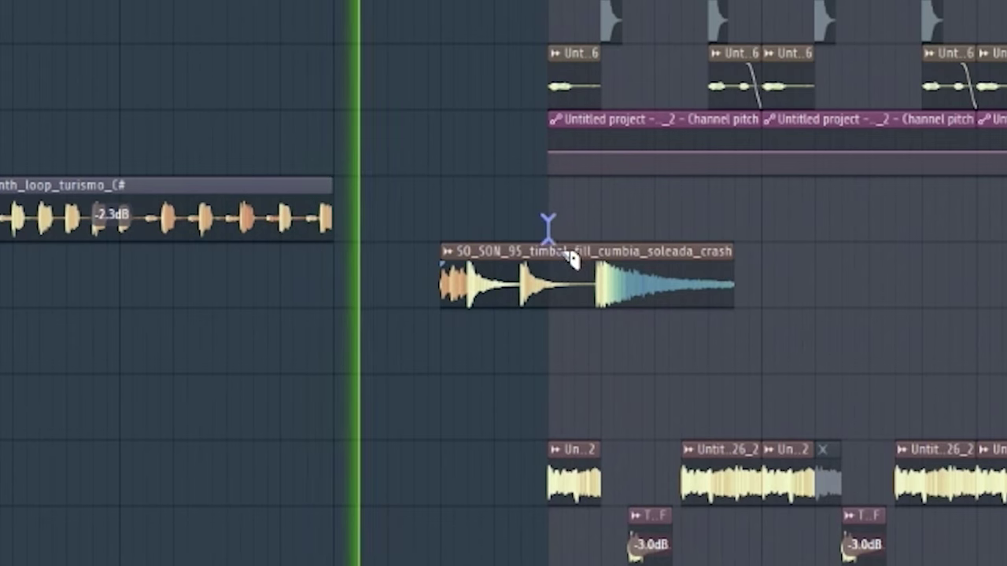
left_click(570, 261)
right_click(600, 281)
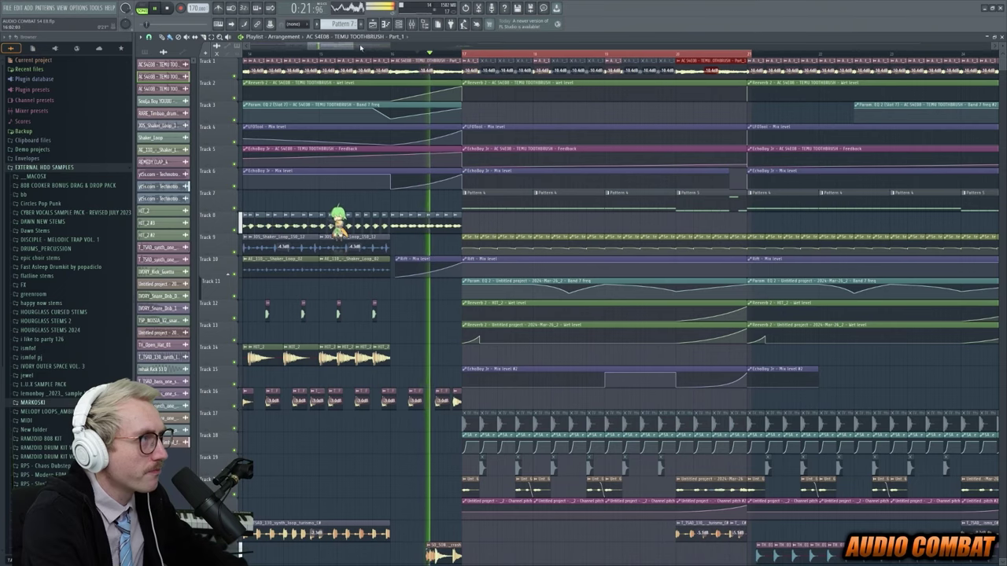
Delete the Track 1 vocal clips from bar 21 onwards and repeat the chopped pattern of bars 17 to 20 over bars 21 to 24.
scroll(361, 48, "down", 3)
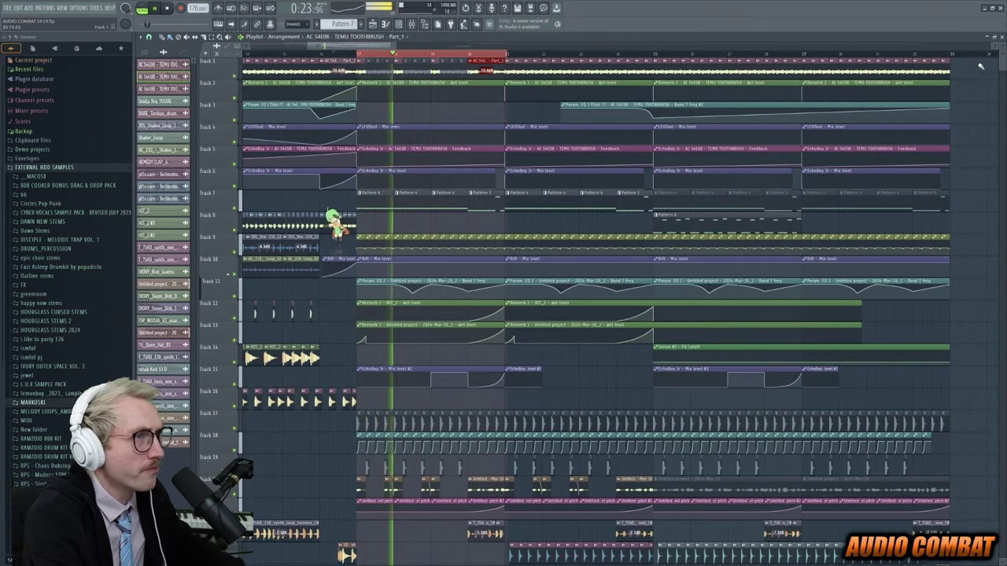
left_click_drag(976, 66, 511, 61)
key("Delete")
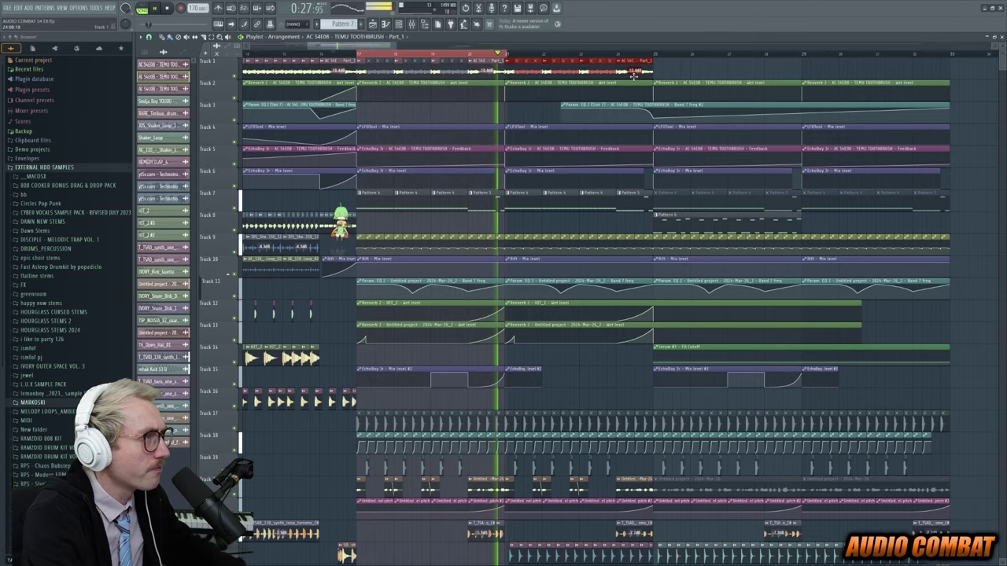
Select the siren riser one-shot clip leading into the first drop on Track 24.
scroll(538, 74, "down", 4)
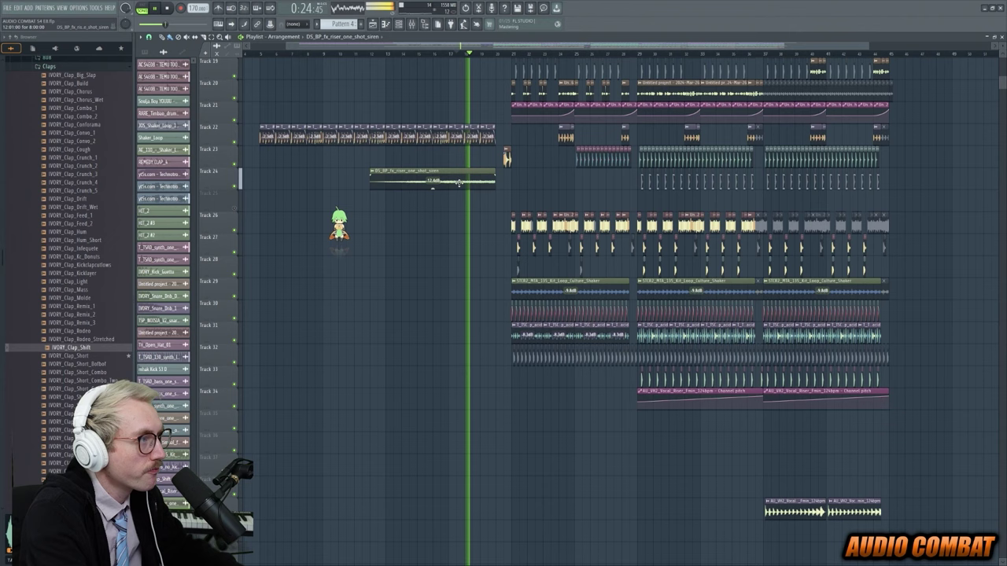
left_click(410, 172)
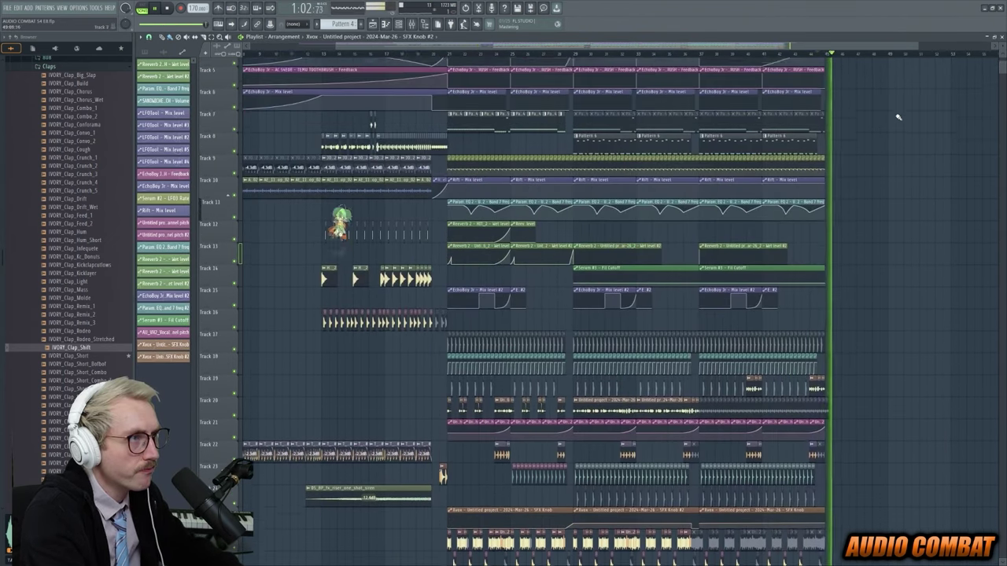
Place a short Part_1 vocal chop on Track 2 at bar 45, right after the last drop.
scroll(896, 112, "up", 6)
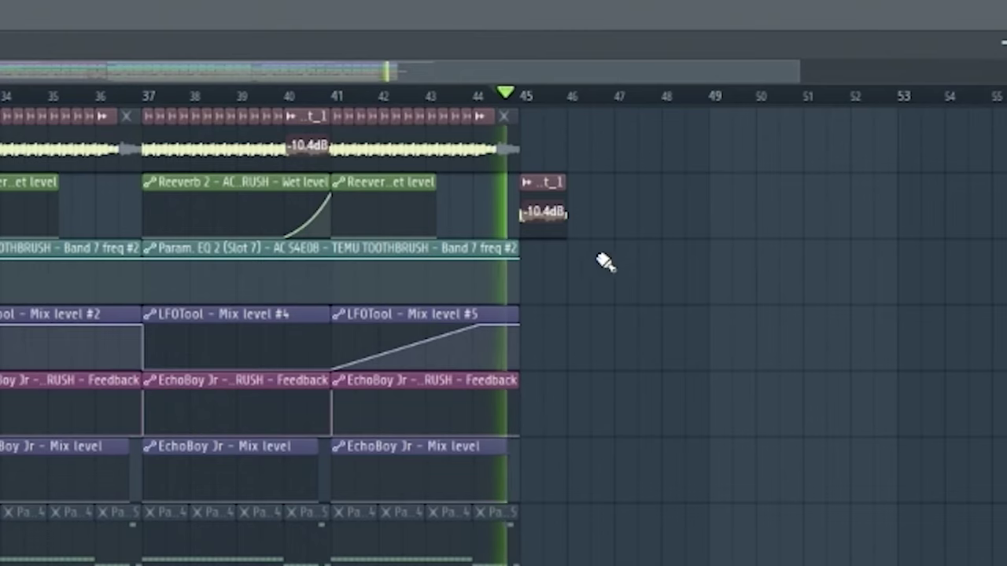
left_click_drag(852, 109, 863, 115)
left_click_drag(637, 280, 695, 247)
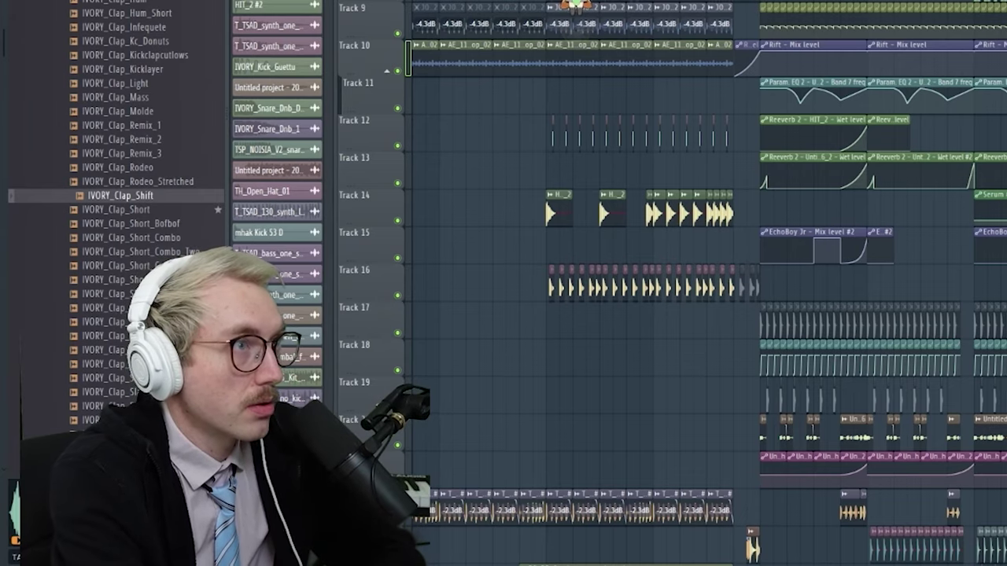
scroll(813, 283, "up", 5)
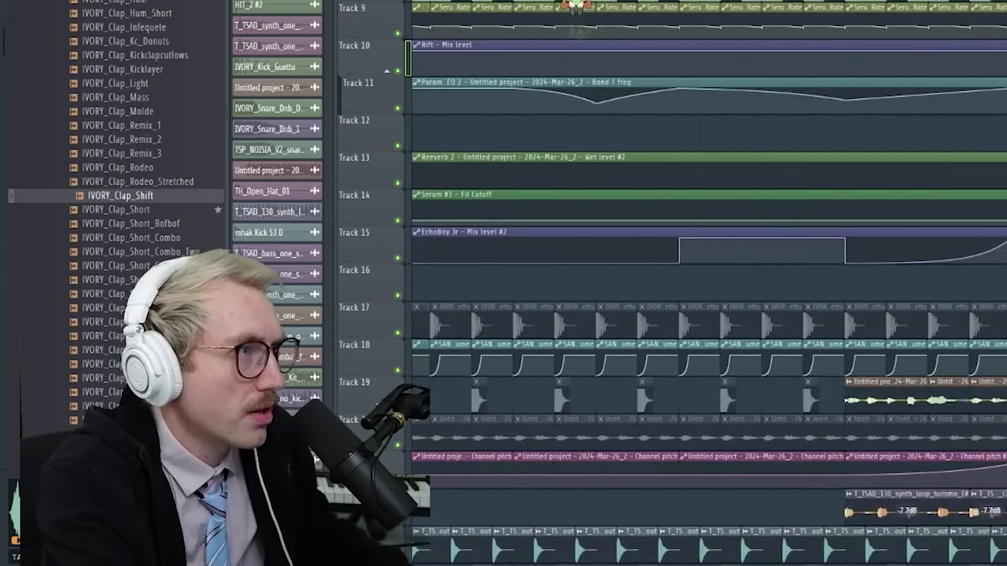
scroll(708, 283, "down", 4)
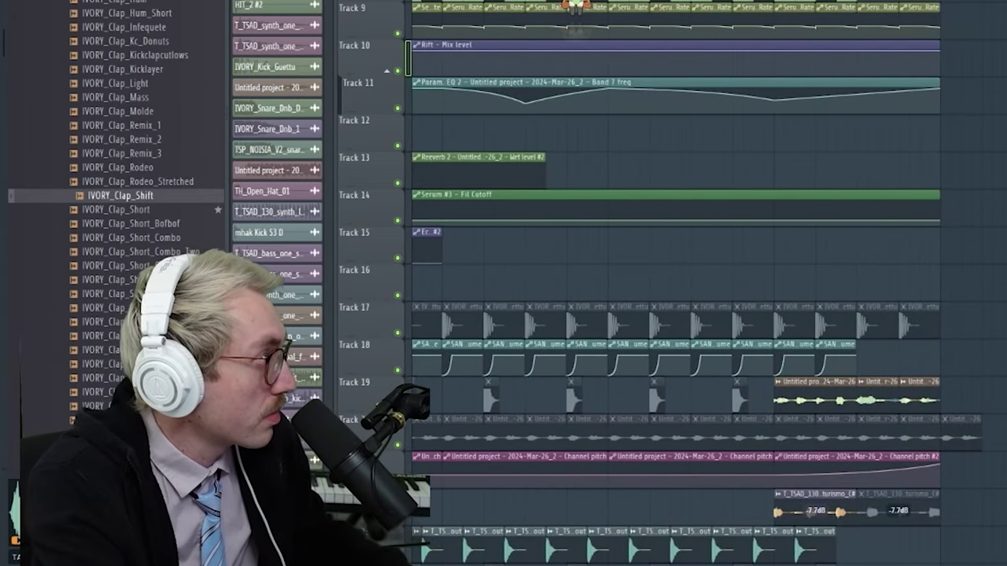